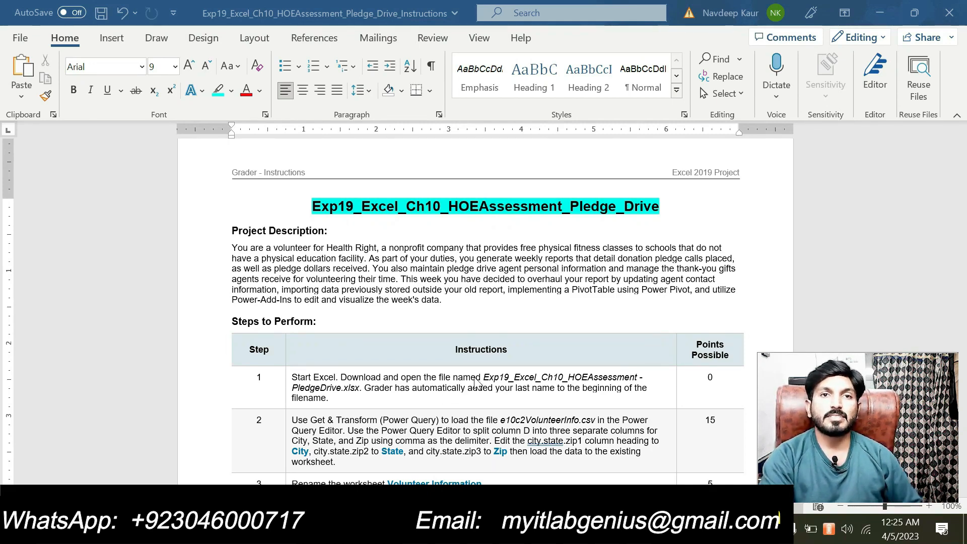
Highlight 'Exp19_Excel_Ch10_HOEAssessment - PledgeDrive.xlsx' in step 1 in cyan, then switch to Excel.
{"action": "left_click_drag", "start_coordinate": [484, 378], "coordinate": [360, 388]}
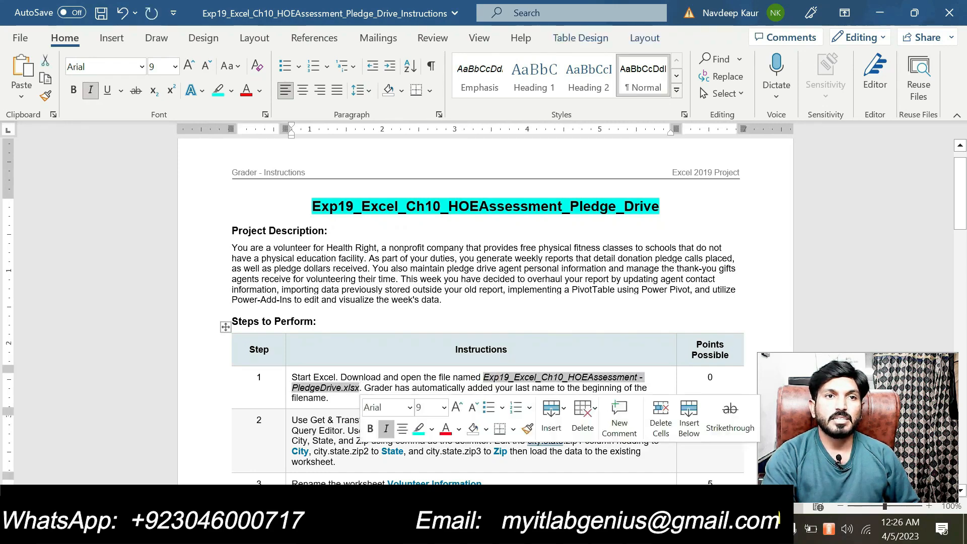
{"action": "left_click", "coordinate": [418, 428]}
{"action": "left_click", "coordinate": [401, 377]}
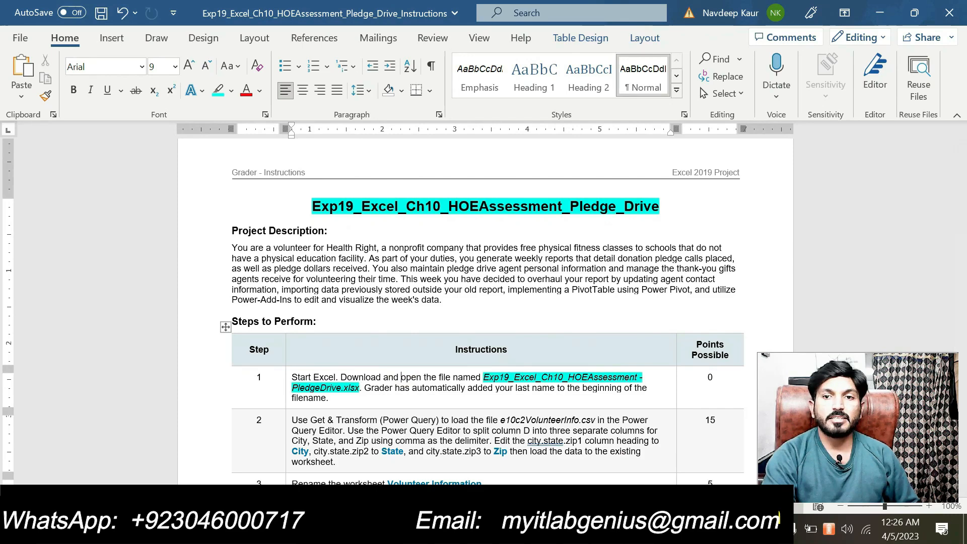
{"action": "left_click", "coordinate": [504, 529]}
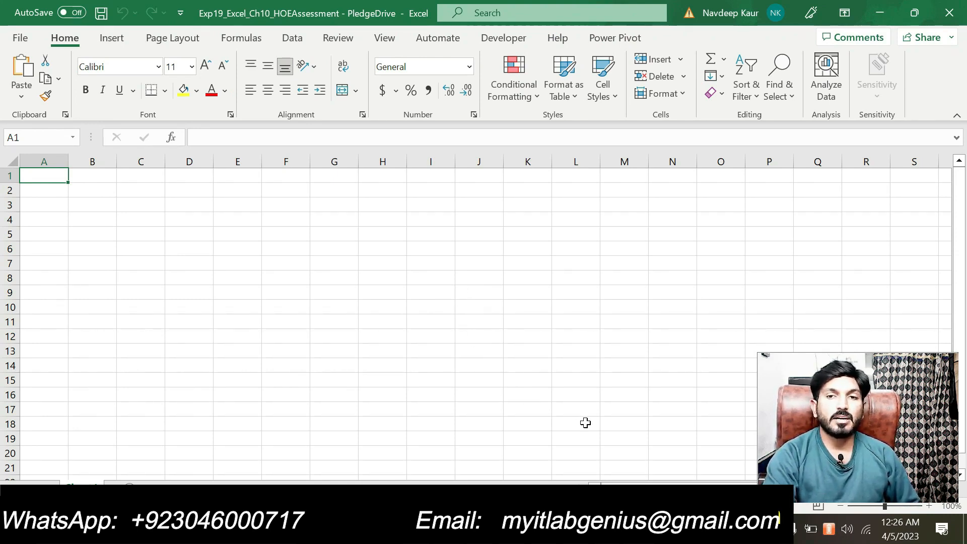
Remove the cyan highlight from the step 1 workbook file name in Word.
{"action": "key", "text": "alt+Tab"}
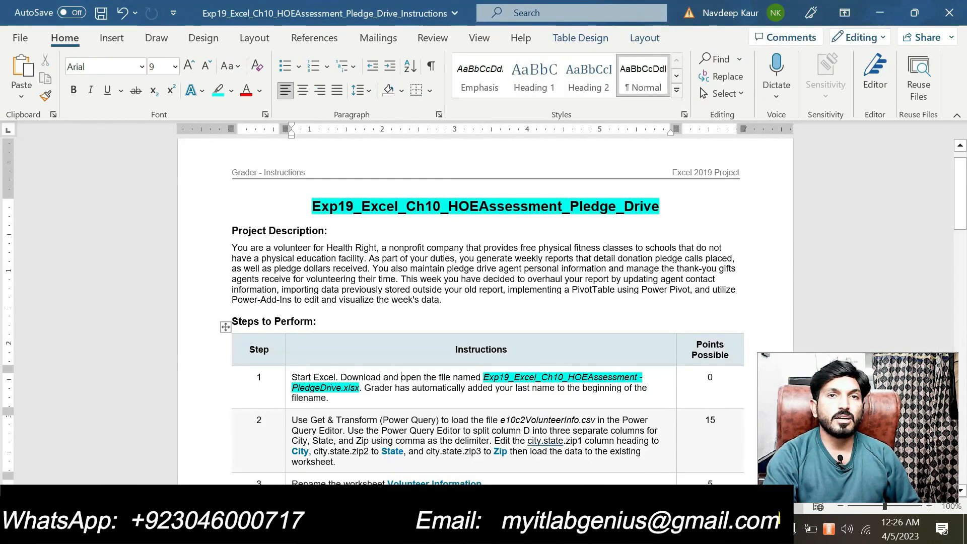
{"action": "left_click_drag", "start_coordinate": [483, 377], "coordinate": [361, 386]}
{"action": "left_click", "coordinate": [420, 361]}
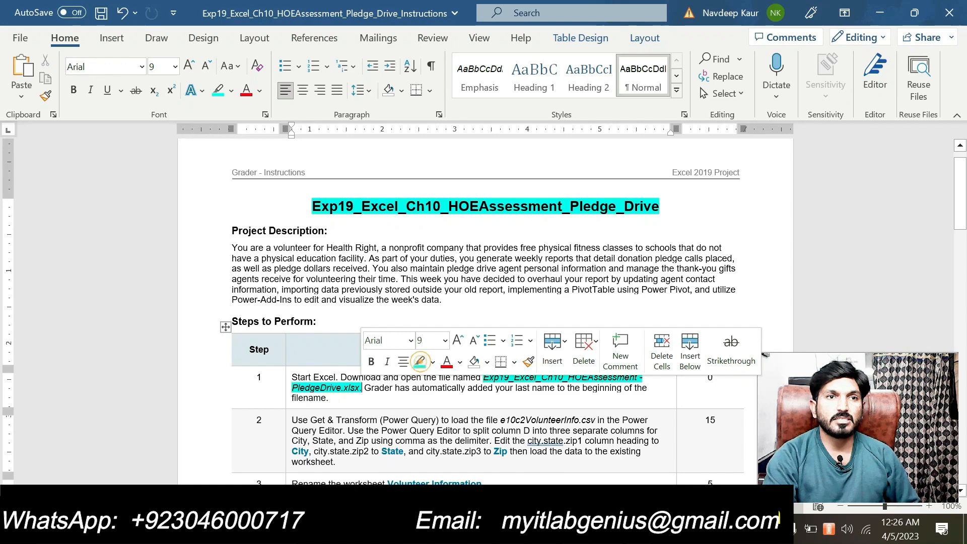
{"action": "left_click", "coordinate": [388, 399]}
{"action": "left_click_drag", "start_coordinate": [481, 374], "coordinate": [361, 393]}
{"action": "left_click", "coordinate": [434, 393]}
{"action": "left_click", "coordinate": [419, 366]}
Highlight the whole step 2 instruction in cyan and return to Excel.
{"action": "scroll", "coordinate": [400, 425], "scroll_direction": "down", "scroll_amount": 3}
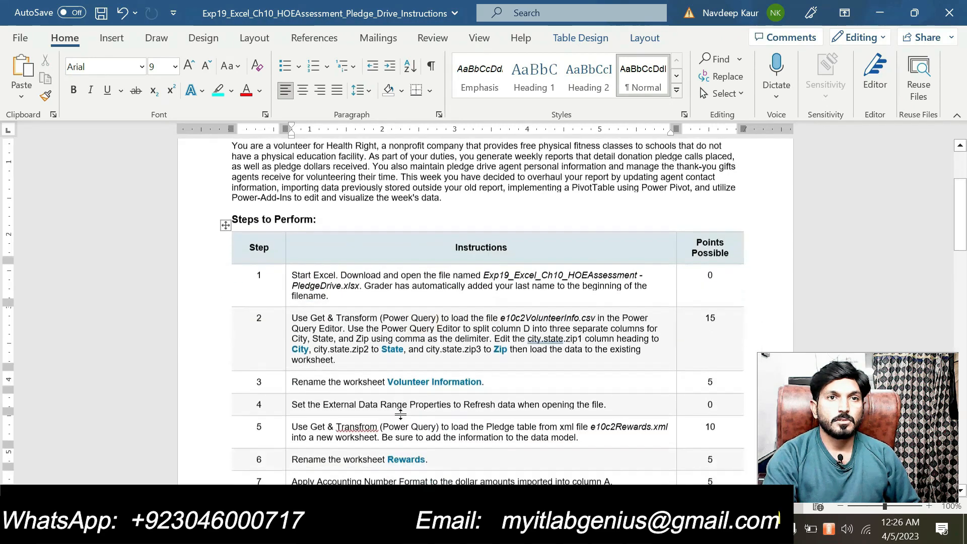
{"action": "triple_click", "coordinate": [431, 352]}
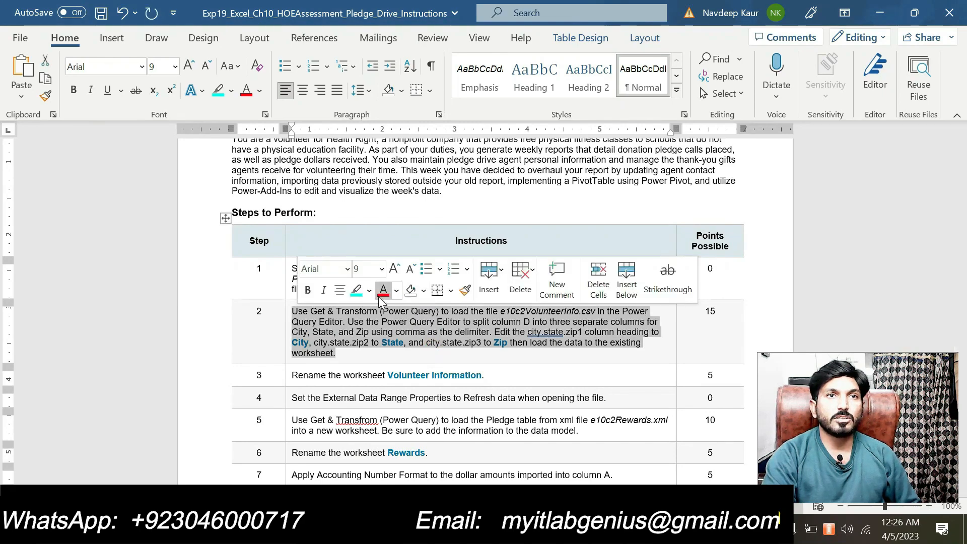
{"action": "left_click", "coordinate": [358, 290]}
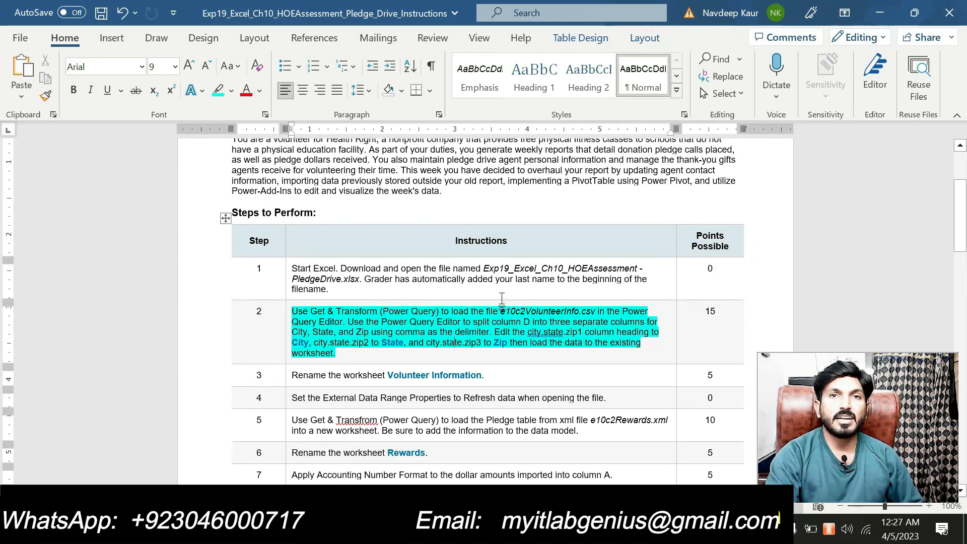
{"action": "left_click_drag", "start_coordinate": [500, 311], "coordinate": [596, 311]}
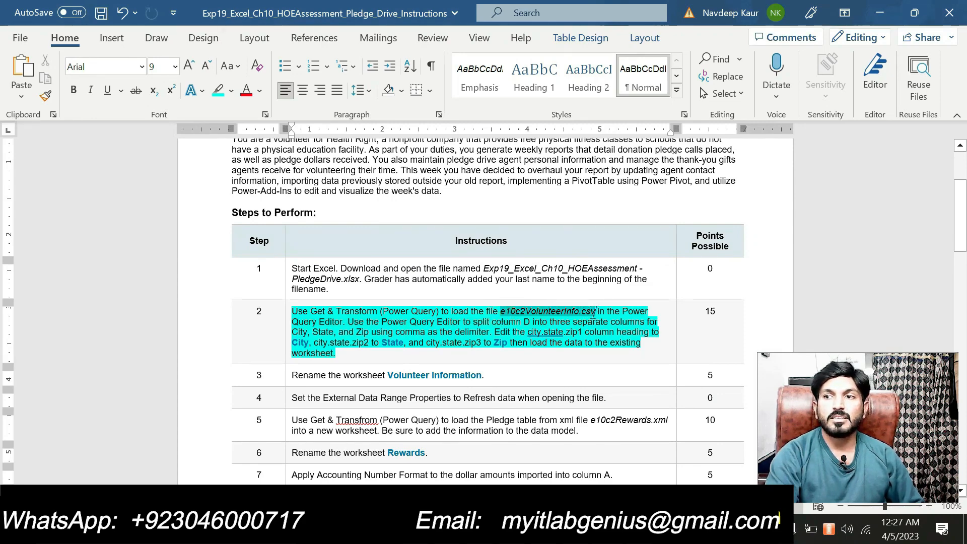
{"action": "key", "text": "alt+Tab"}
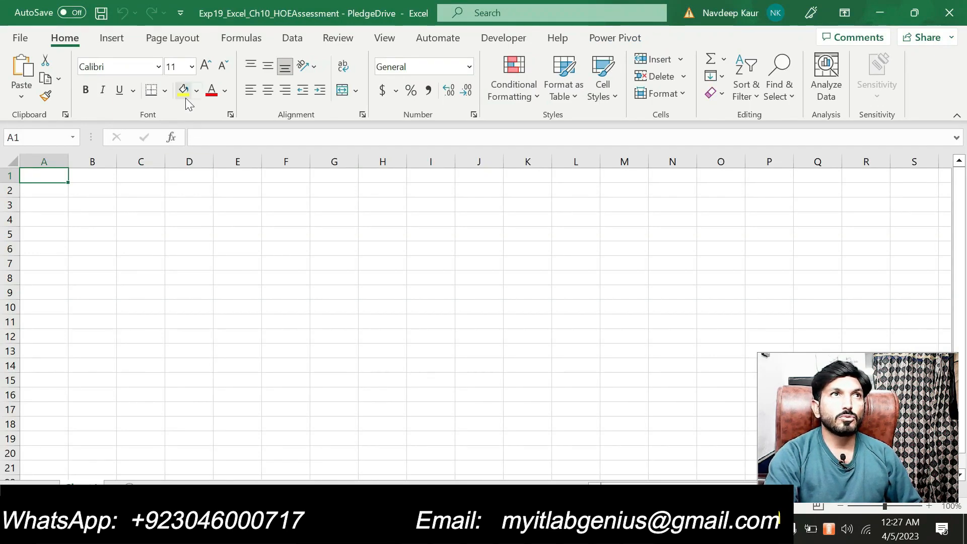
Import e10c2VolunteerInfo (1).csv from the Downloads folder as Text/CSV data.
{"action": "left_click", "coordinate": [289, 40]}
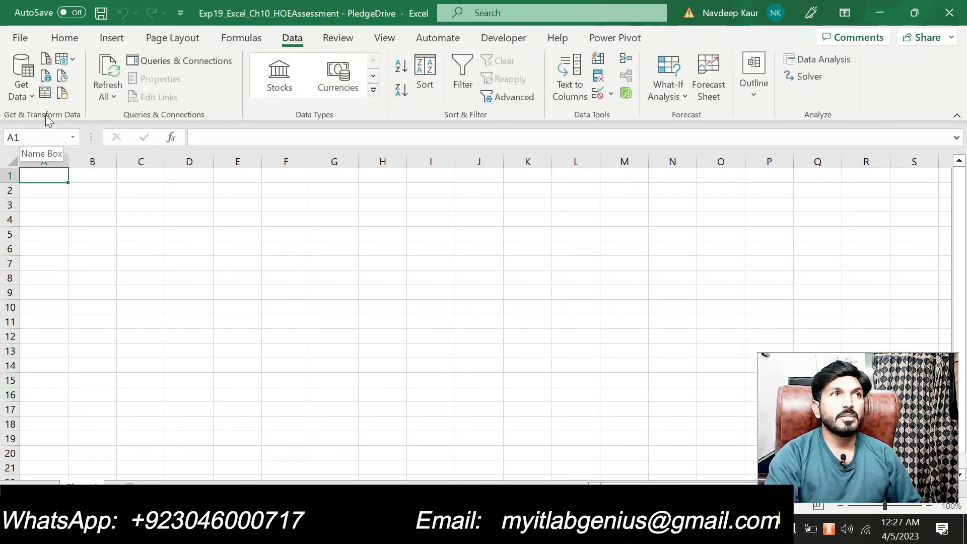
{"action": "left_click", "coordinate": [33, 96]}
{"action": "mouse_move", "coordinate": [60, 125]}
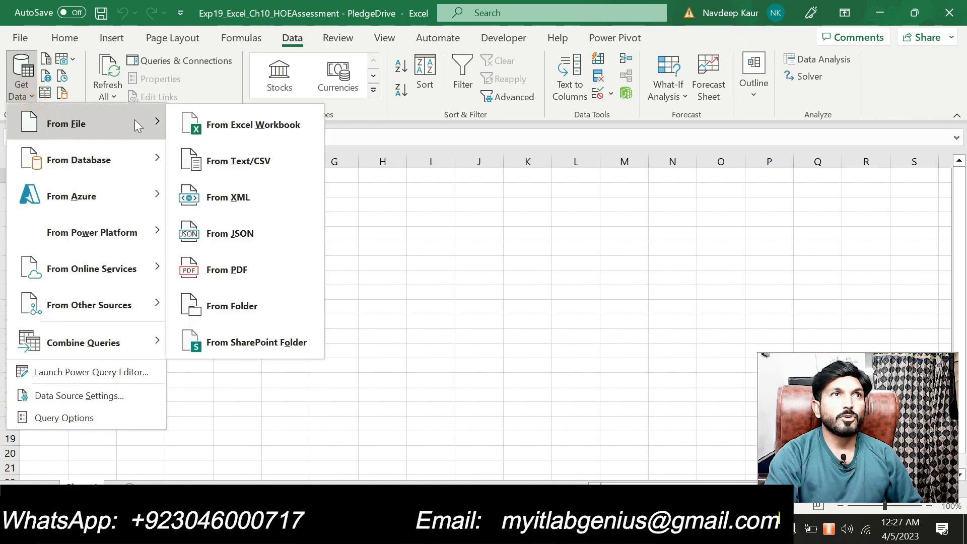
{"action": "left_click", "coordinate": [269, 162]}
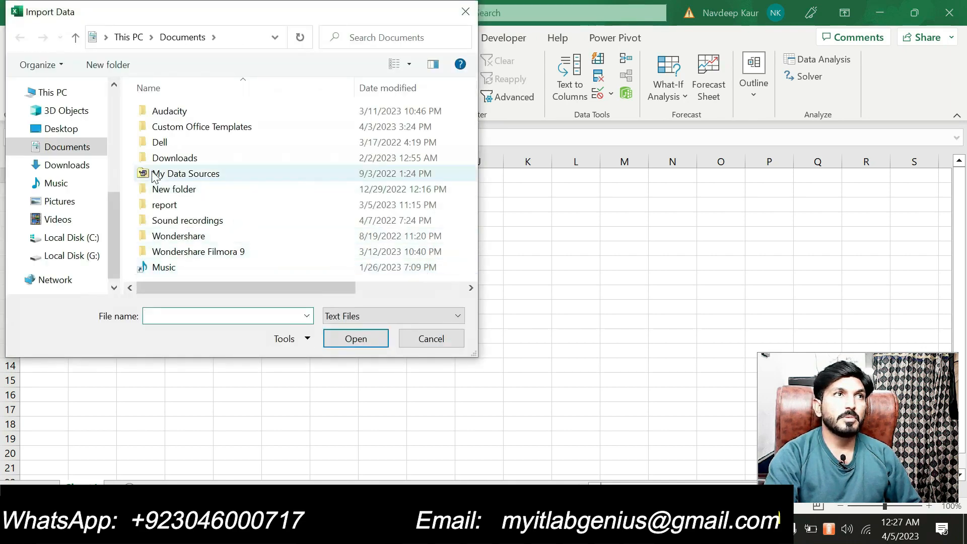
{"action": "left_click", "coordinate": [86, 163]}
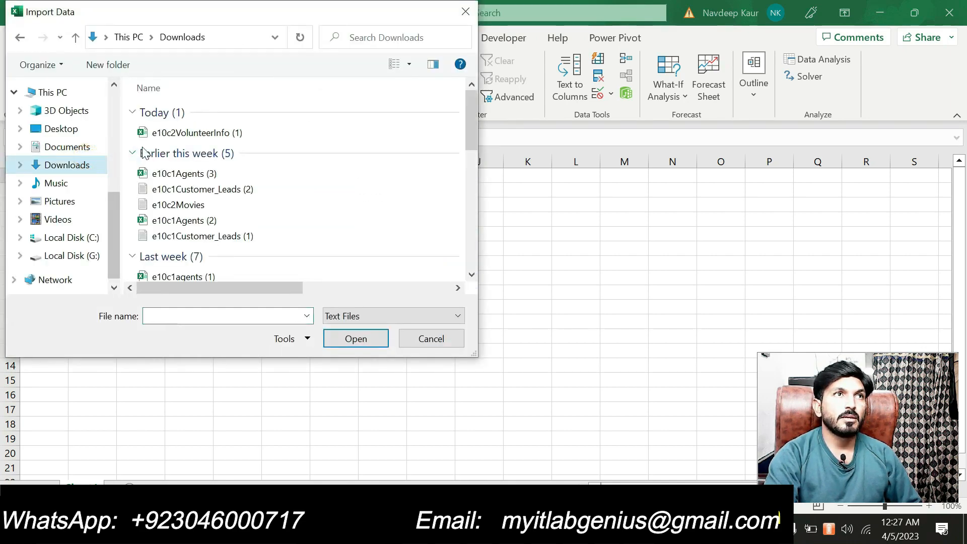
{"action": "left_click", "coordinate": [216, 133]}
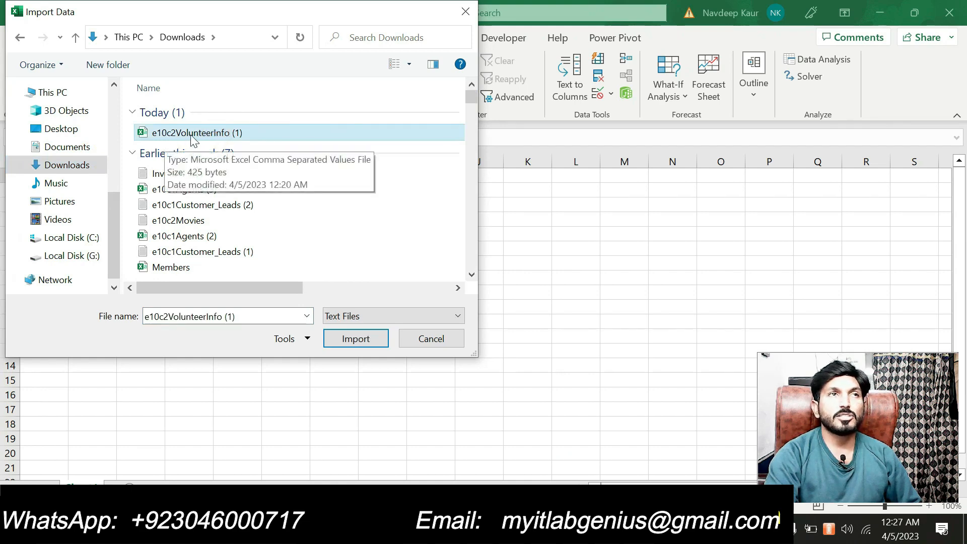
{"action": "left_click", "coordinate": [653, 528]}
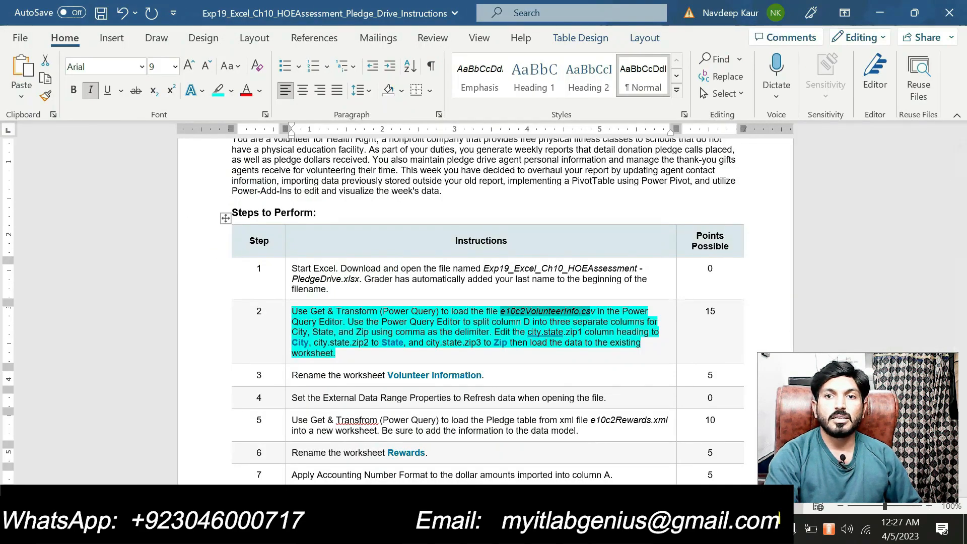
{"action": "left_click", "coordinate": [630, 529]}
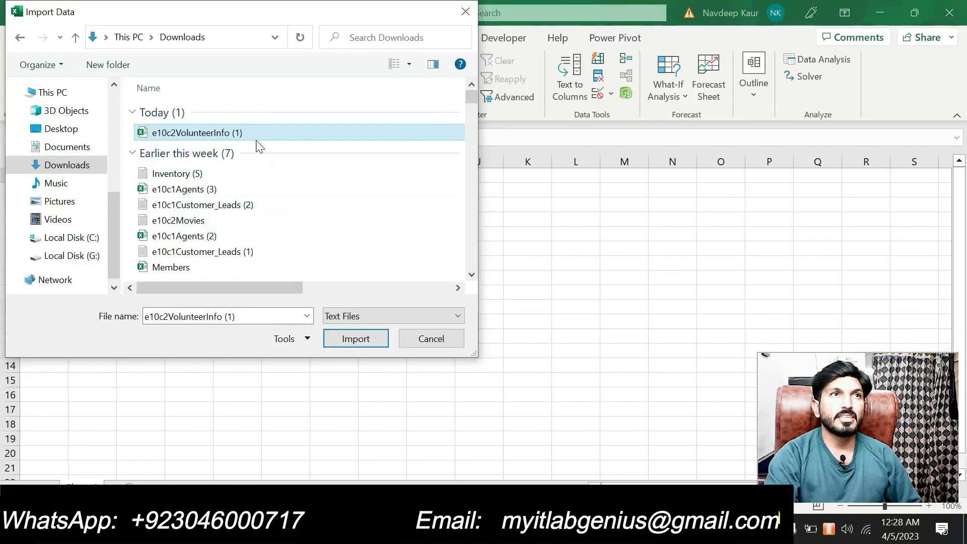
{"action": "left_click", "coordinate": [347, 338]}
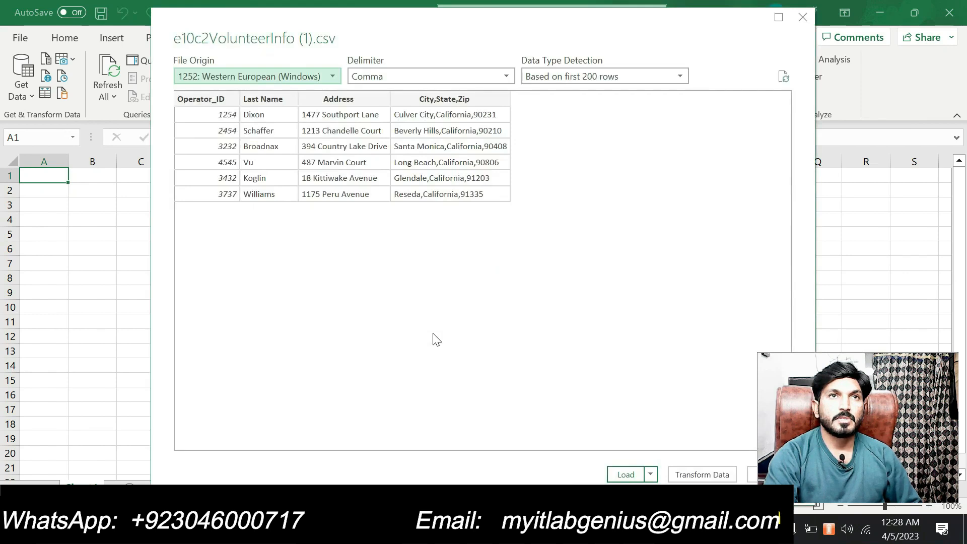
Send the e10c2VolunteerInfo (1) CSV preview to the Power Query Editor with Transform Data.
{"action": "left_click_drag", "start_coordinate": [507, 46], "coordinate": [402, 54]}
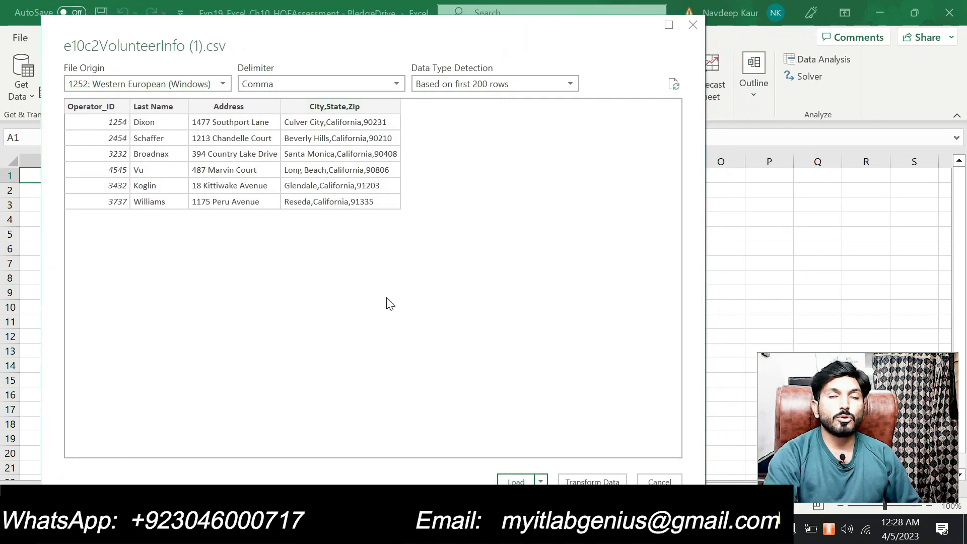
{"action": "left_click", "coordinate": [587, 479]}
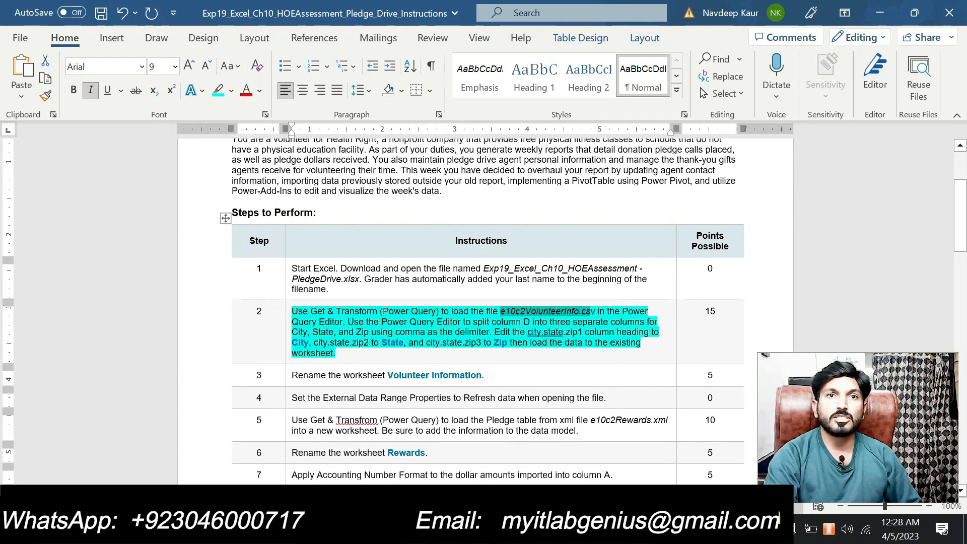
{"action": "key", "text": "alt+Tab"}
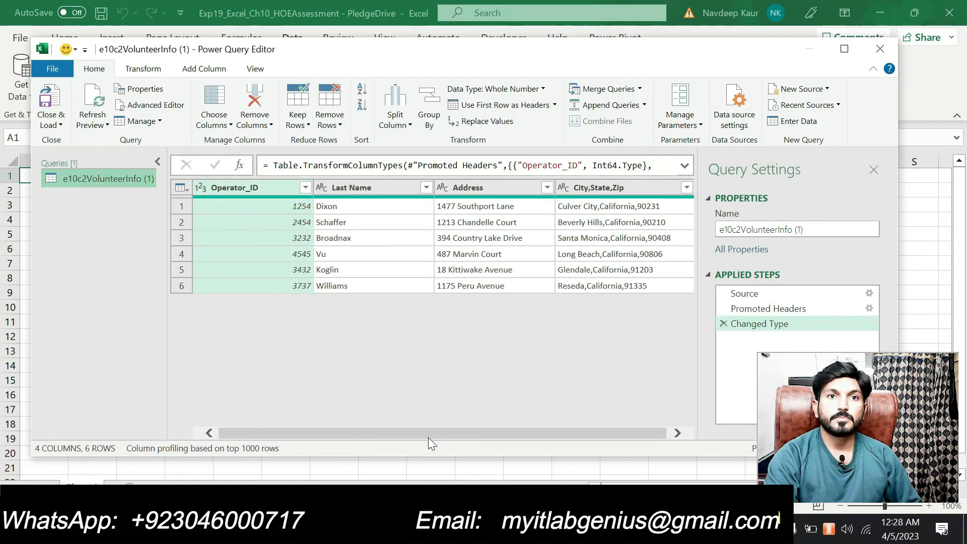
Select the City,State,Zip column and choose Split Column by Delimiter.
{"action": "left_click_drag", "start_coordinate": [428, 437], "coordinate": [482, 434]}
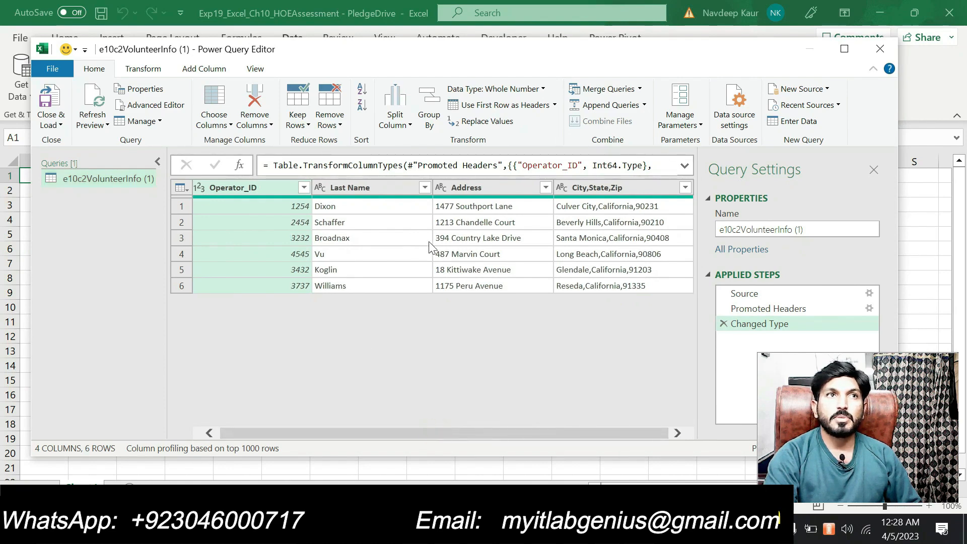
{"action": "left_click", "coordinate": [627, 185]}
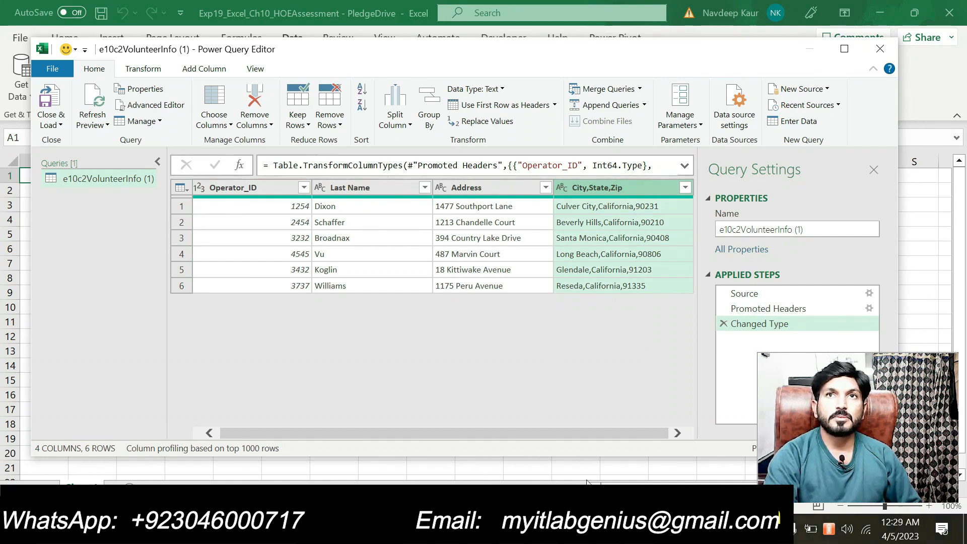
{"action": "key", "text": "alt+Tab"}
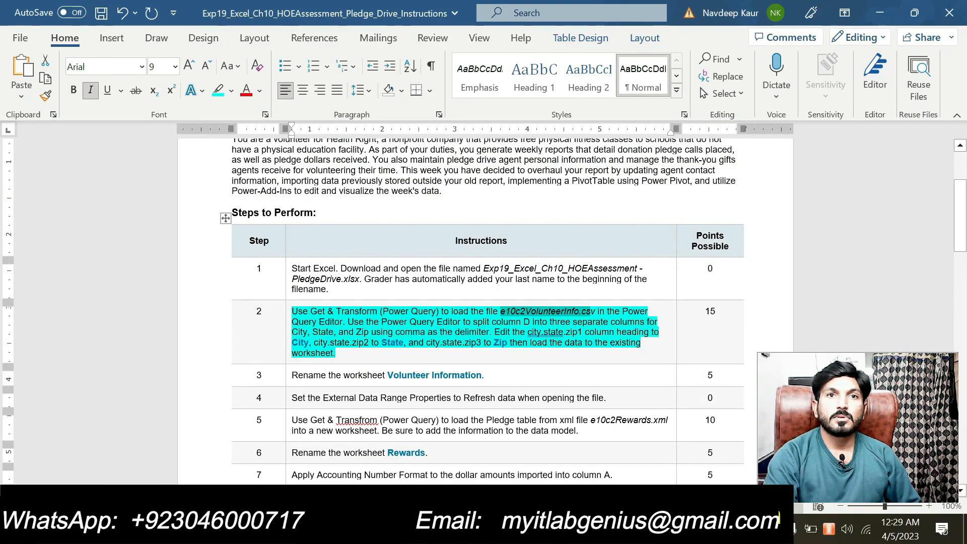
{"action": "key", "text": "alt+Tab"}
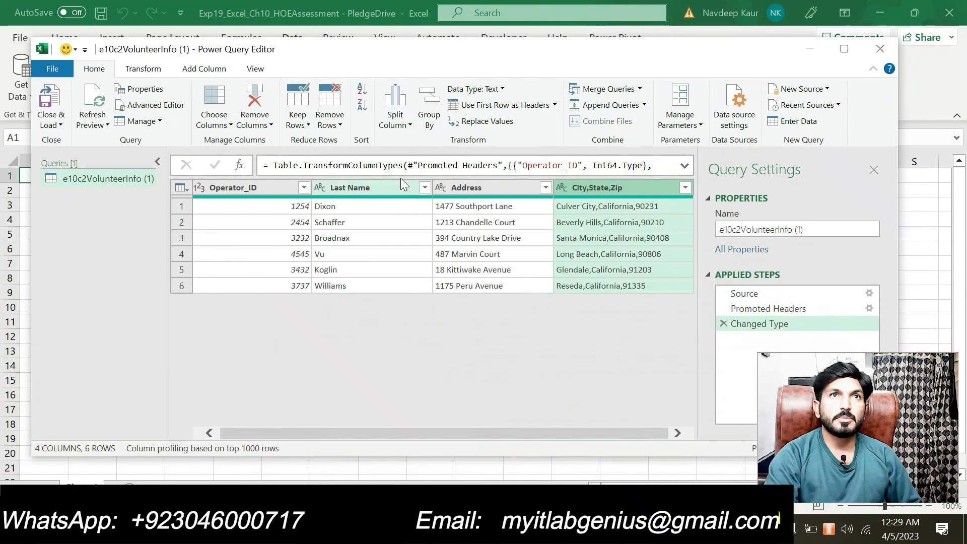
{"action": "left_click", "coordinate": [402, 121]}
{"action": "left_click", "coordinate": [421, 141]}
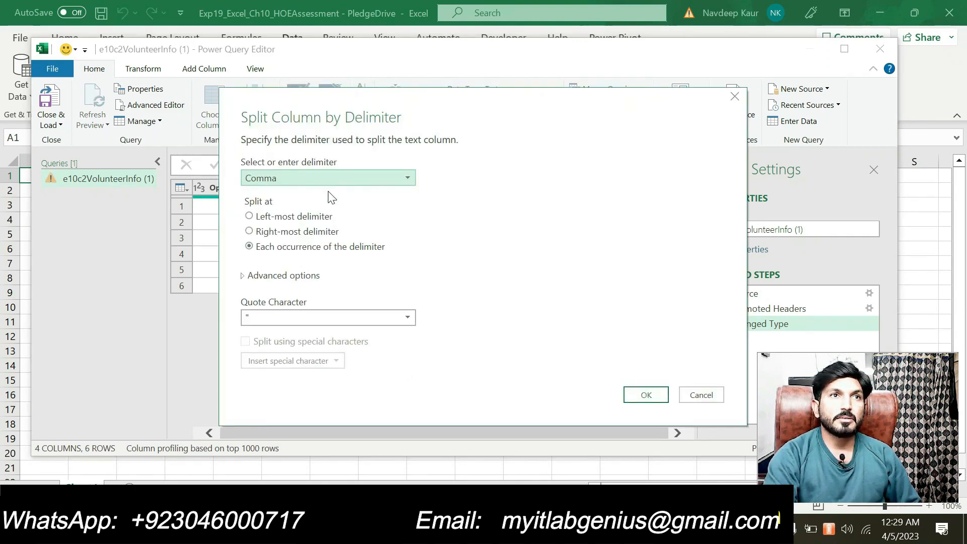
Confirm the Comma, each-occurrence split of City,State,Zip into three columns.
{"action": "left_click_drag", "start_coordinate": [480, 114], "coordinate": [410, 130]}
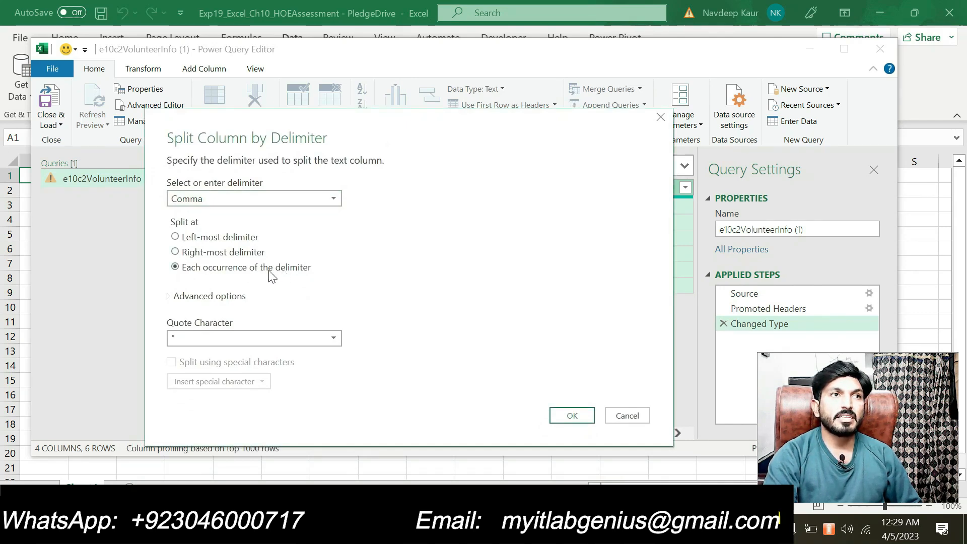
{"action": "left_click_drag", "start_coordinate": [397, 126], "coordinate": [336, 107]}
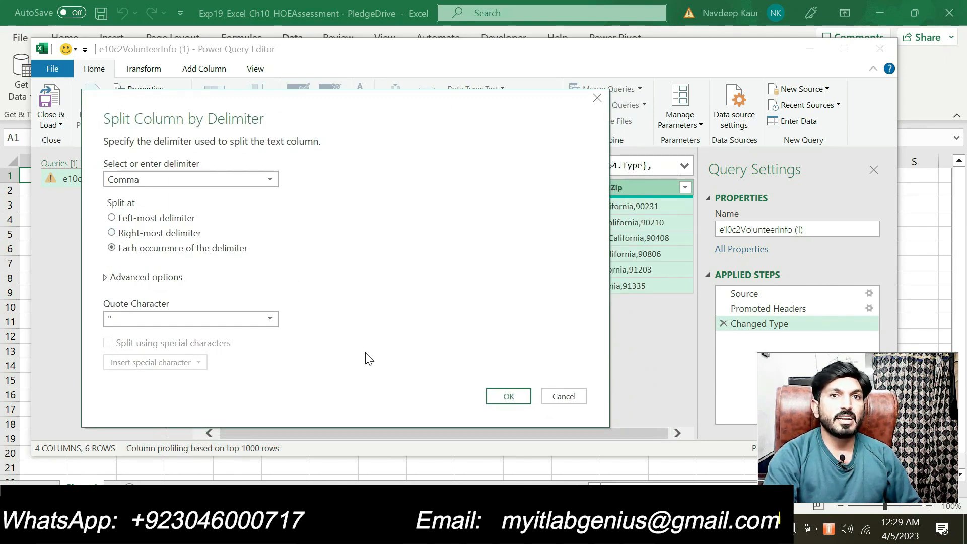
{"action": "left_click", "coordinate": [495, 398]}
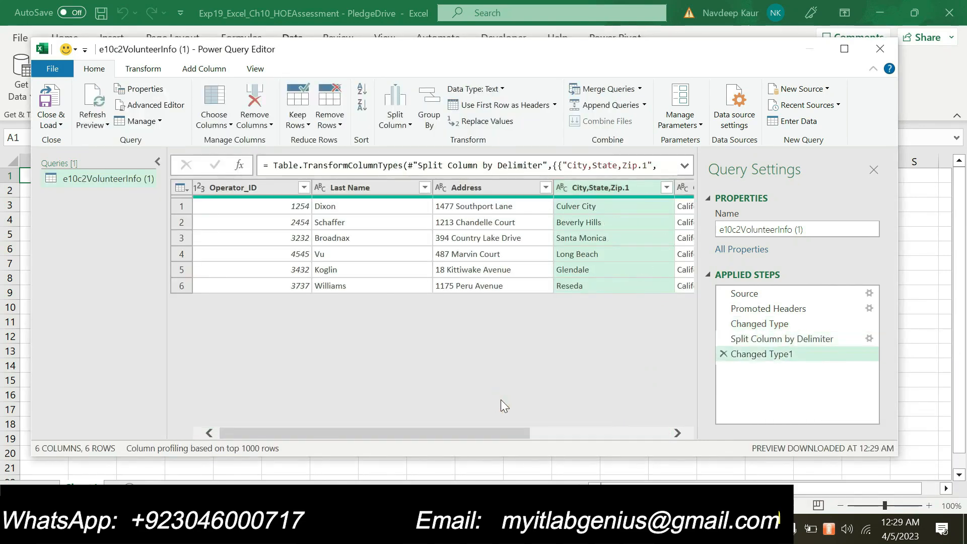
Rename the first two split columns City and State.
{"action": "left_click_drag", "start_coordinate": [437, 432], "coordinate": [575, 440]}
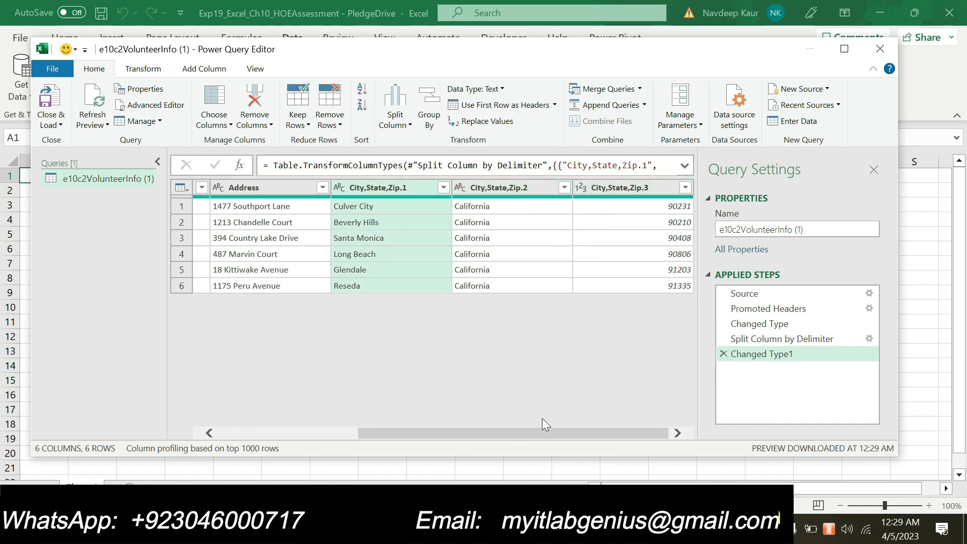
{"action": "key", "text": "alt+Tab"}
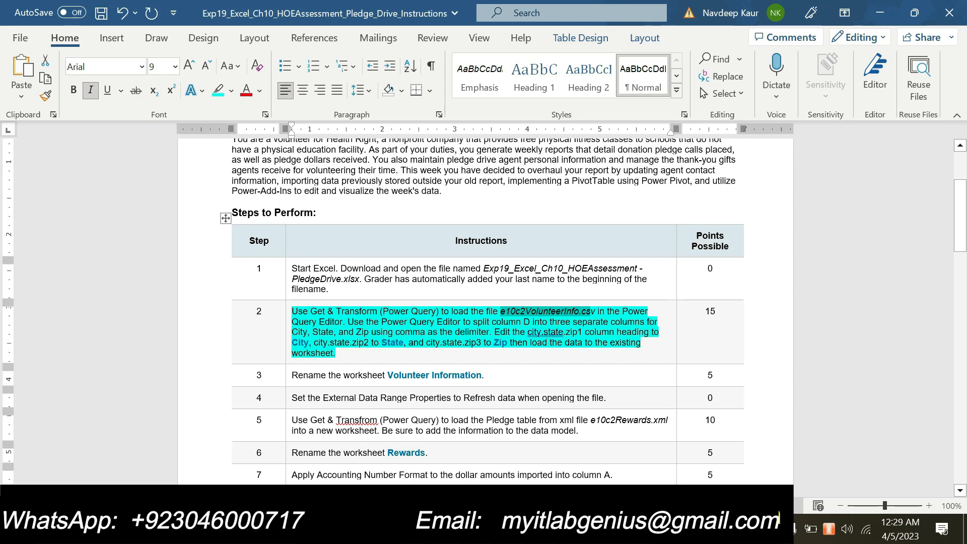
{"action": "key", "text": "alt+Tab"}
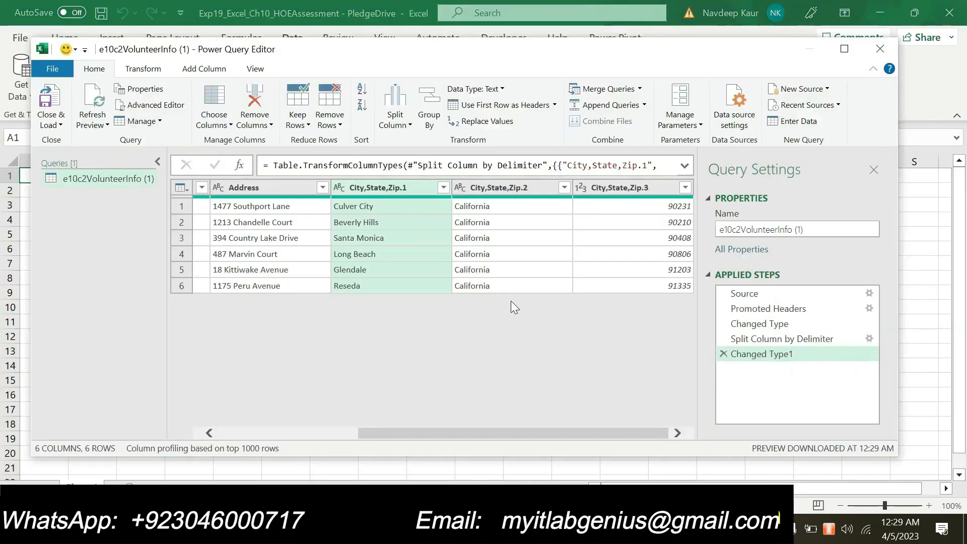
{"action": "double_click", "coordinate": [389, 189]}
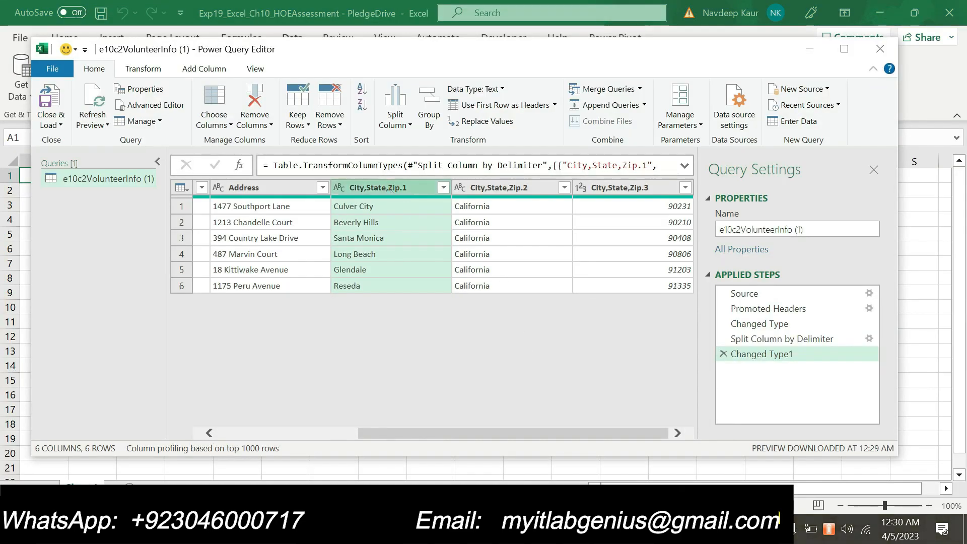
{"action": "type", "text": "City"}
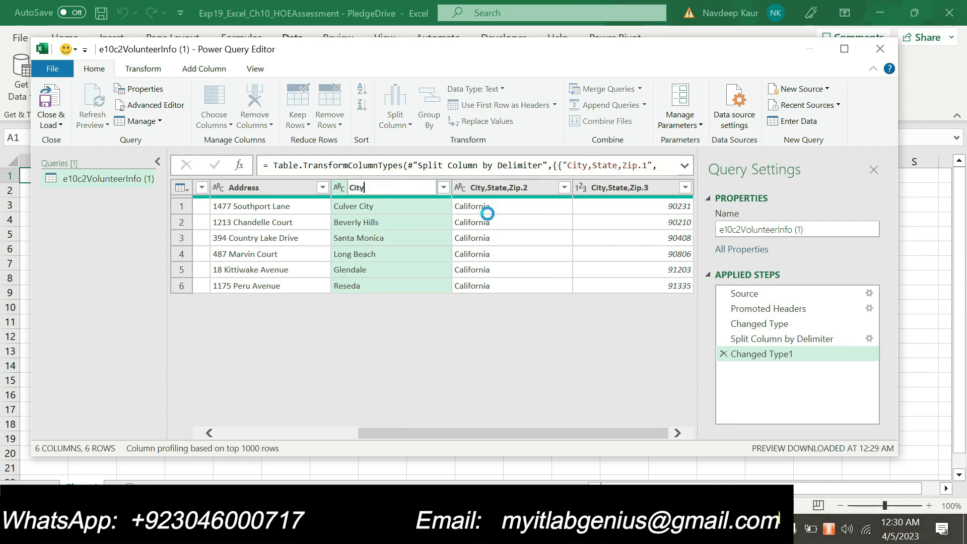
{"action": "key", "text": "Return"}
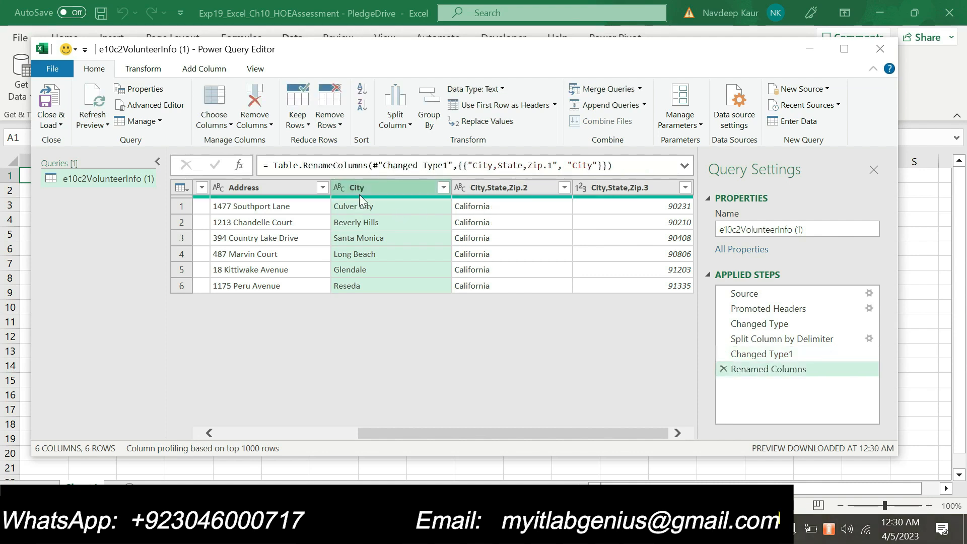
{"action": "key", "text": "alt+Tab"}
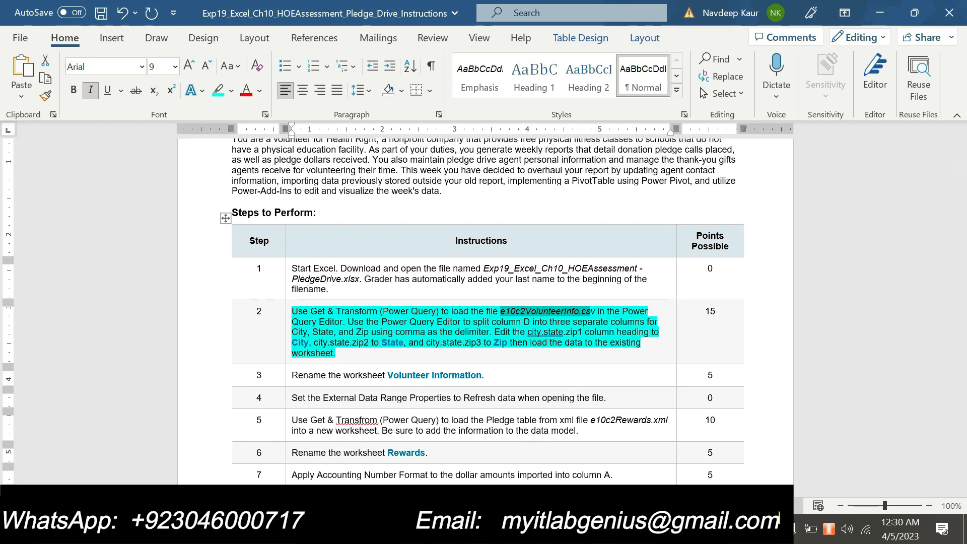
{"action": "key", "text": "alt+Tab"}
{"action": "left_click", "coordinate": [516, 190]}
{"action": "double_click", "coordinate": [516, 189]}
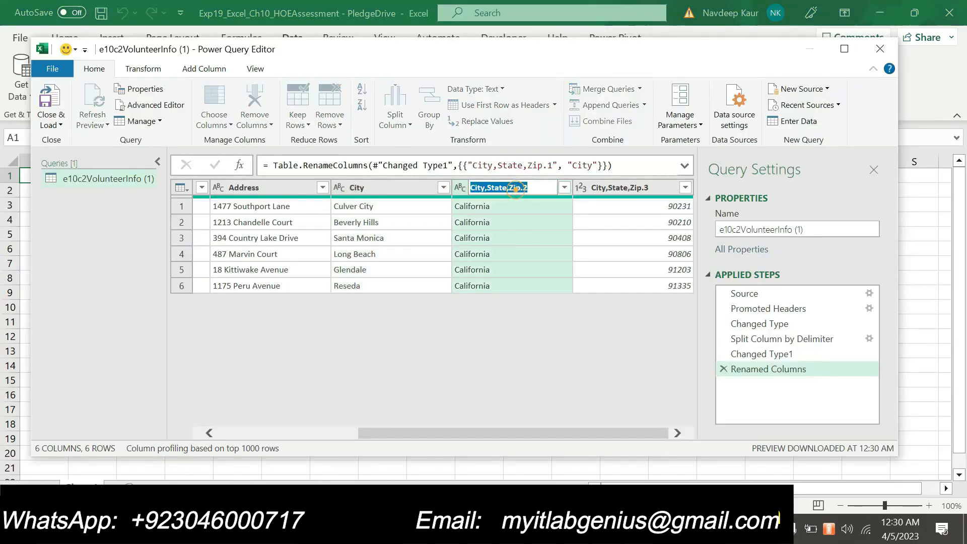
{"action": "type", "text": "State"}
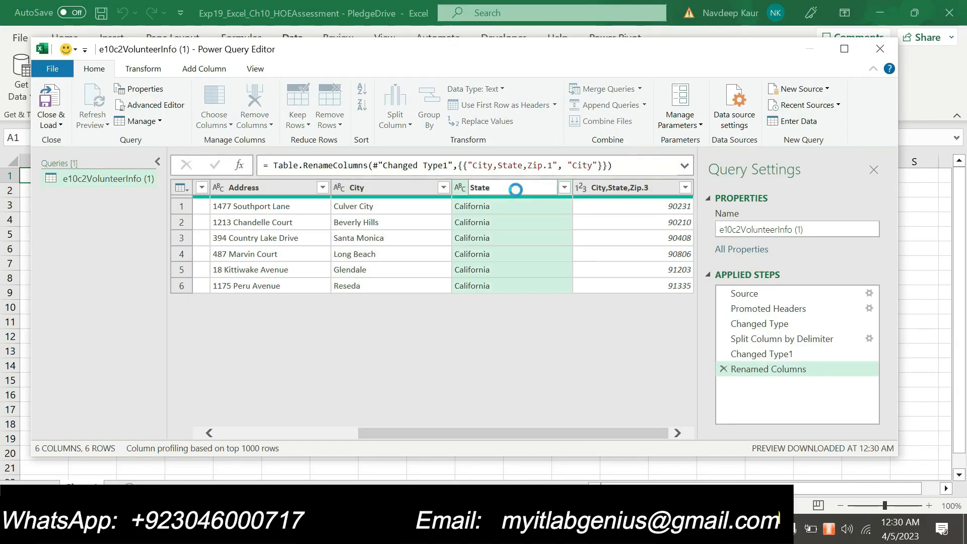
{"action": "key", "text": "Return"}
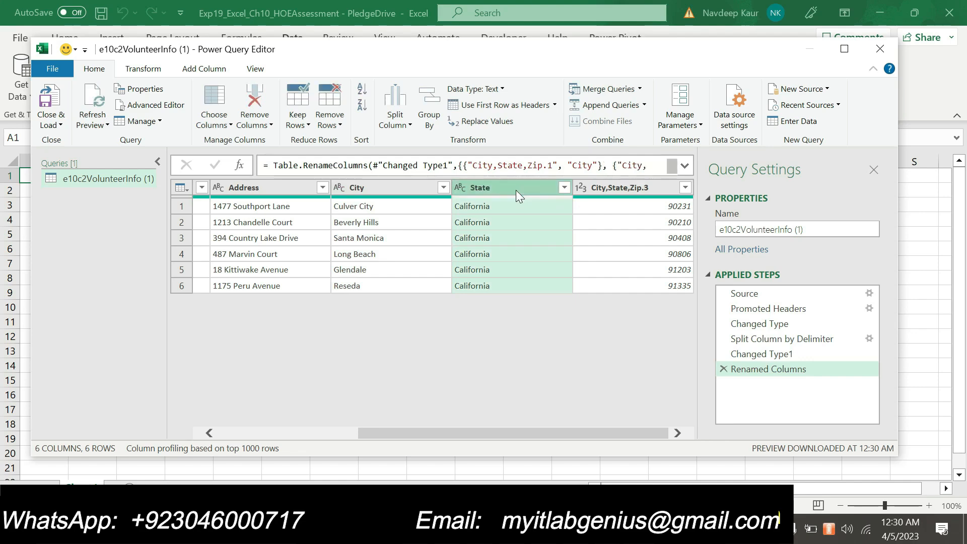
Rename the third split column Zip and Close & Load the query to the worksheet.
{"action": "key", "text": "alt+Tab"}
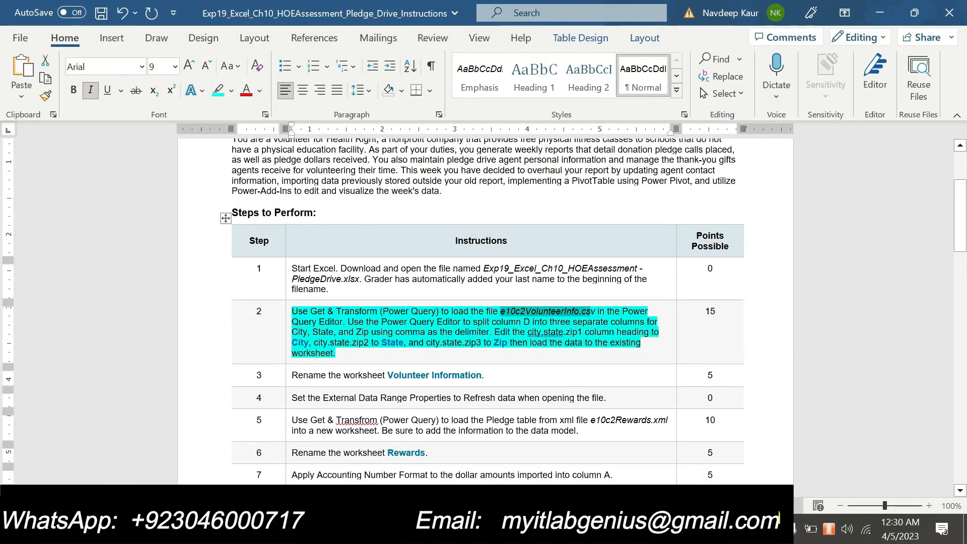
{"action": "key", "text": "alt+Tab"}
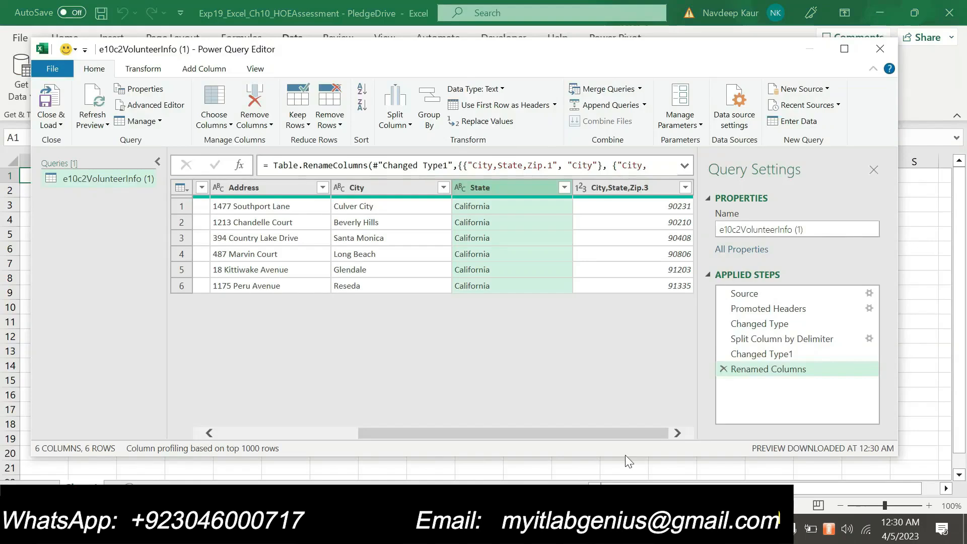
{"action": "left_click", "coordinate": [621, 190]}
{"action": "double_click", "coordinate": [621, 190]}
{"action": "type", "text": "Zip"}
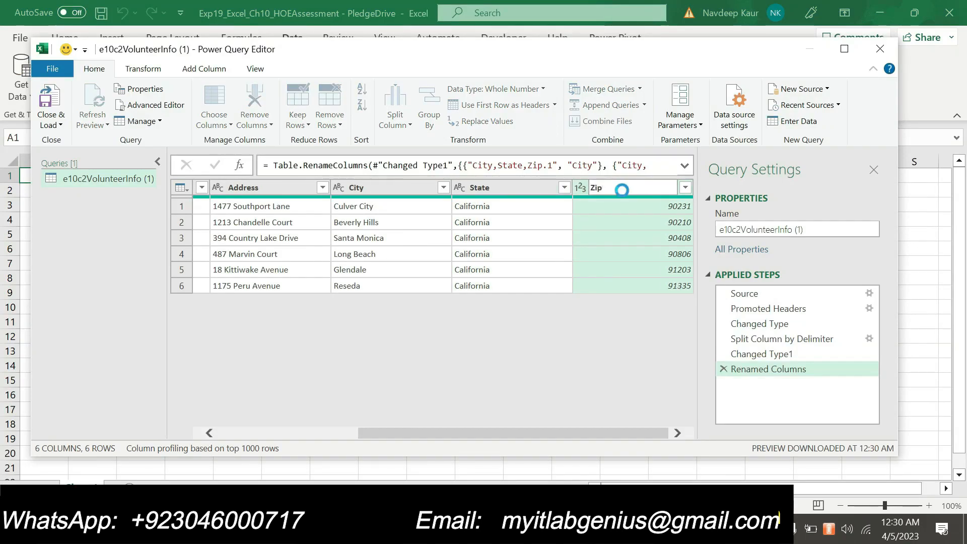
{"action": "key", "text": "Return"}
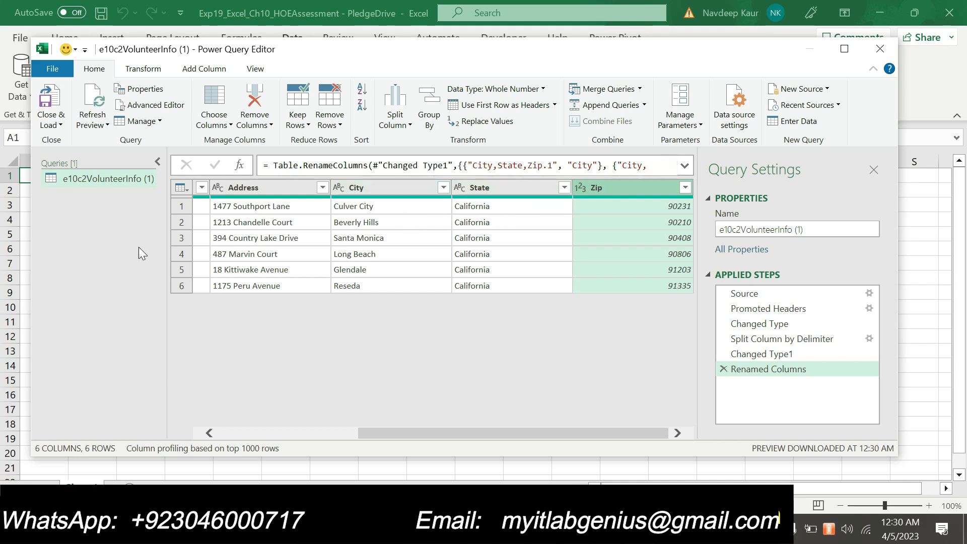
{"action": "left_click", "coordinate": [59, 124]}
{"action": "left_click", "coordinate": [78, 142]}
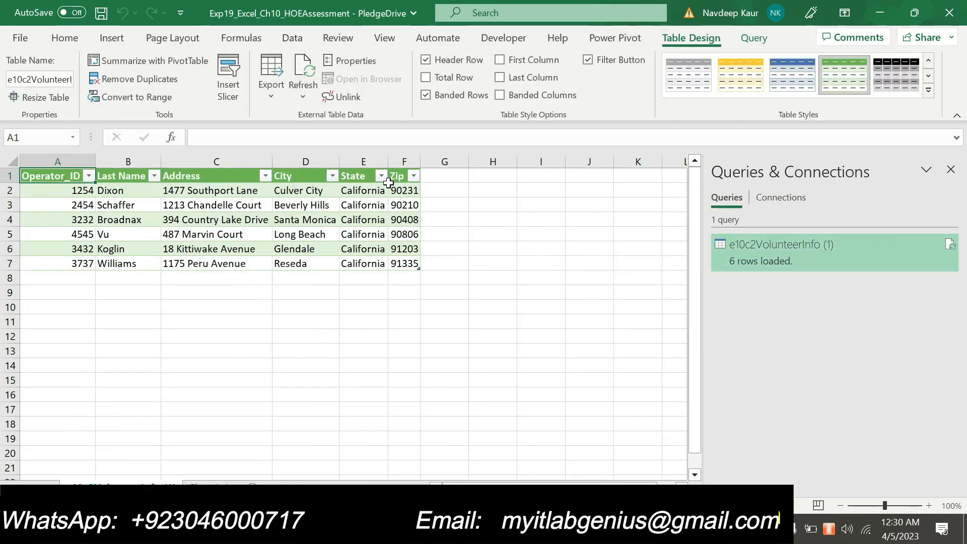
Move the turquoise highlight from step 2 to step 3 in Word, then return to Excel.
{"action": "key", "text": "alt+Tab"}
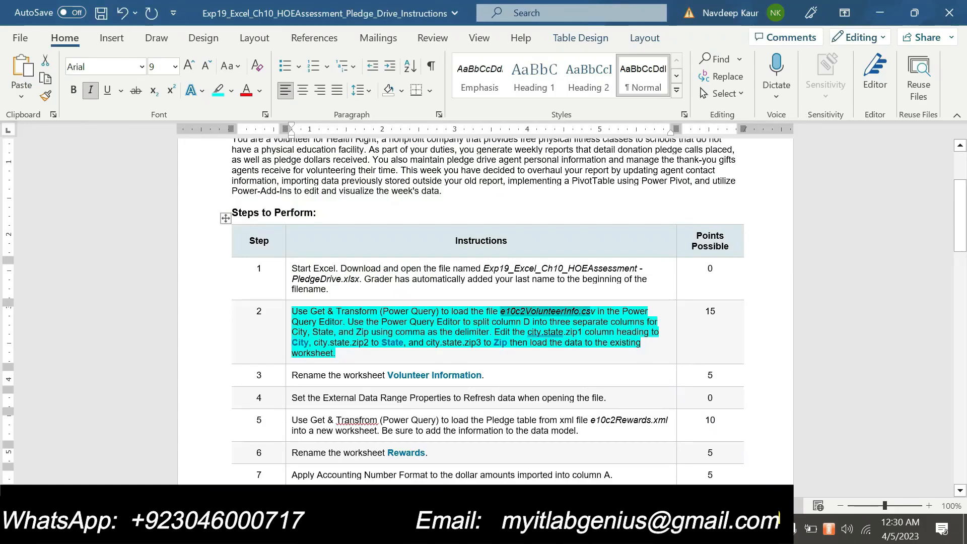
{"action": "left_click_drag", "start_coordinate": [356, 354], "coordinate": [293, 311]}
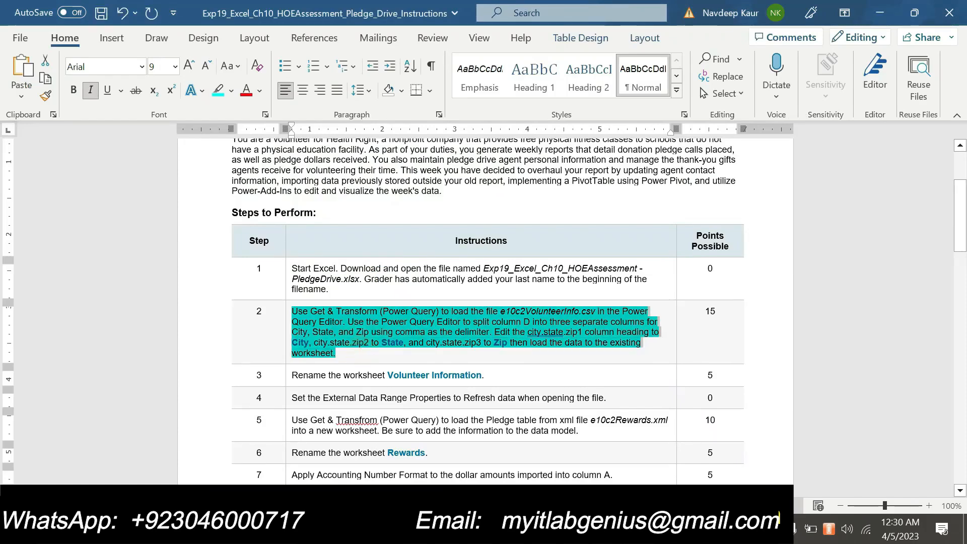
{"action": "left_click", "coordinate": [356, 287]}
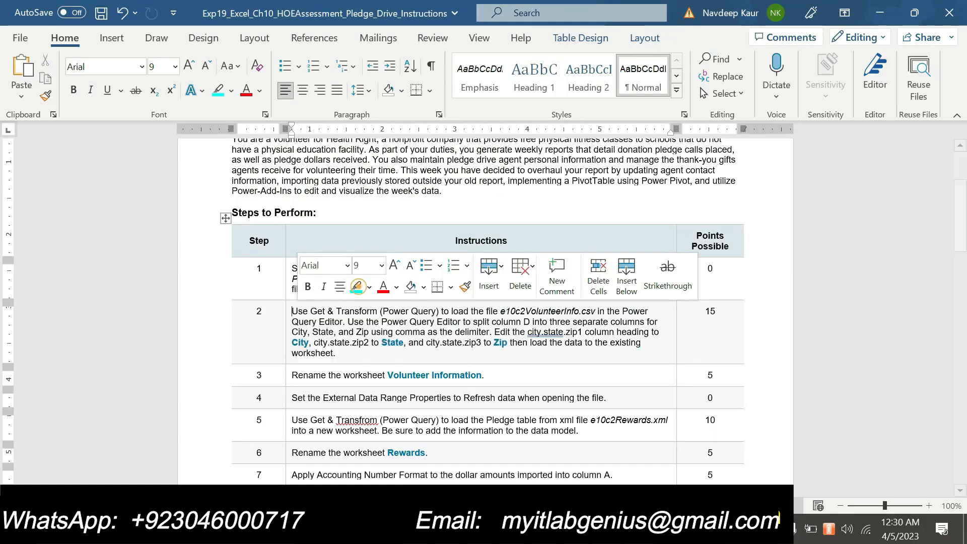
{"action": "left_click_drag", "start_coordinate": [484, 375], "coordinate": [292, 376]}
{"action": "left_click", "coordinate": [355, 356]}
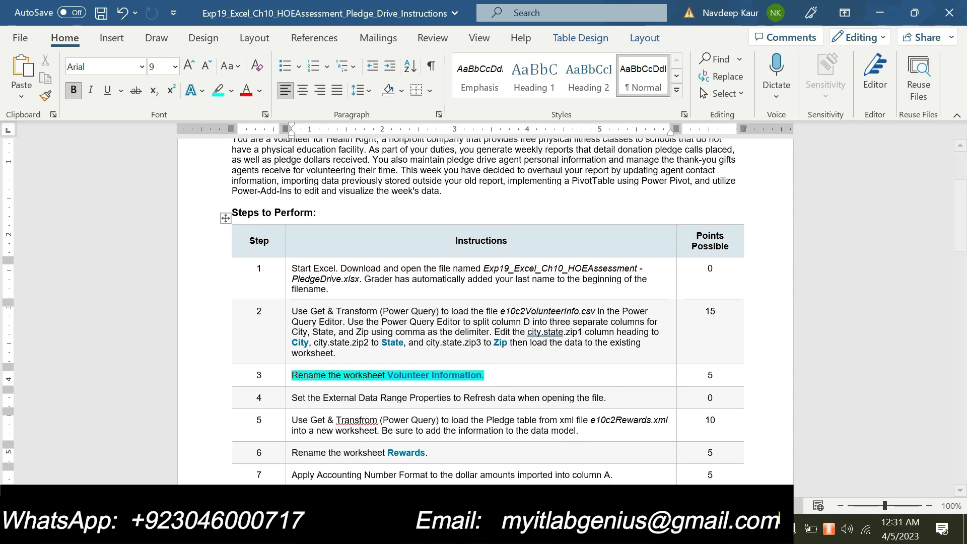
{"action": "left_click", "coordinate": [639, 529]}
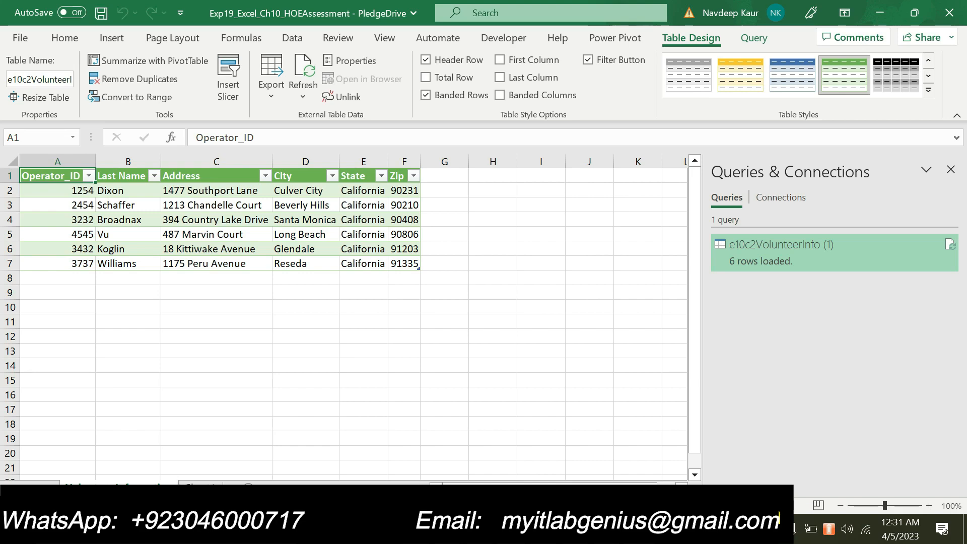
Remove the highlight from the step 3 instruction in Word.
{"action": "key", "text": "alt+Tab"}
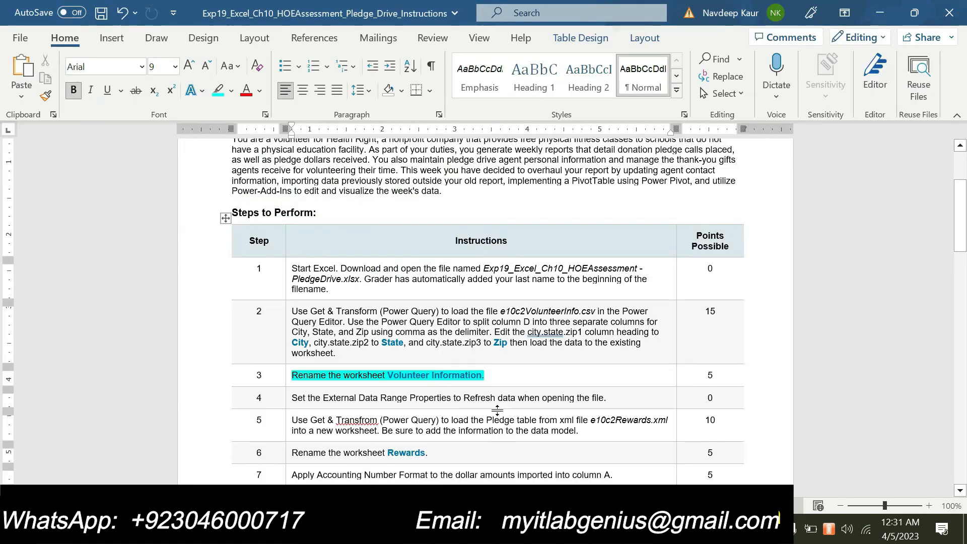
{"action": "left_click_drag", "start_coordinate": [484, 375], "coordinate": [292, 375]}
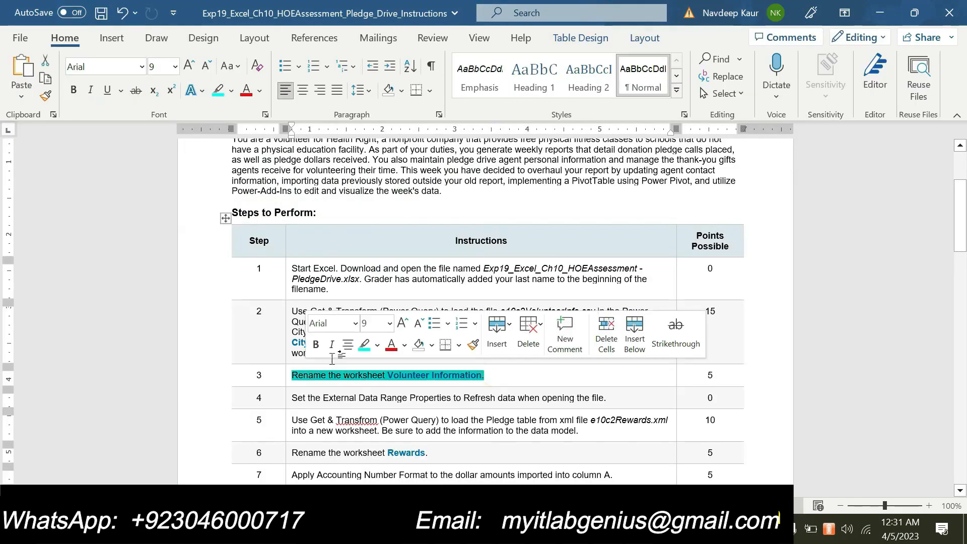
{"action": "left_click", "coordinate": [363, 346]}
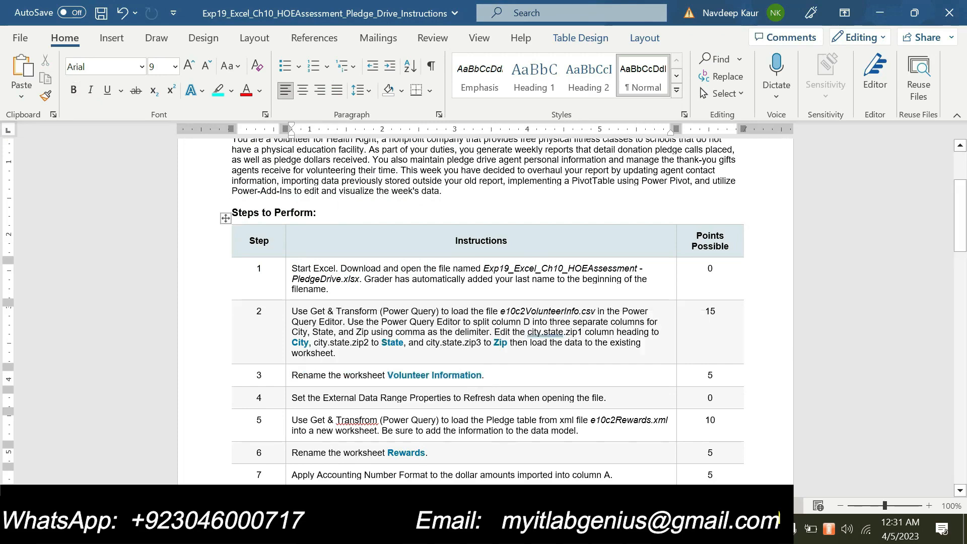
{"action": "scroll", "coordinate": [463, 392], "scroll_direction": "down", "scroll_amount": 3}
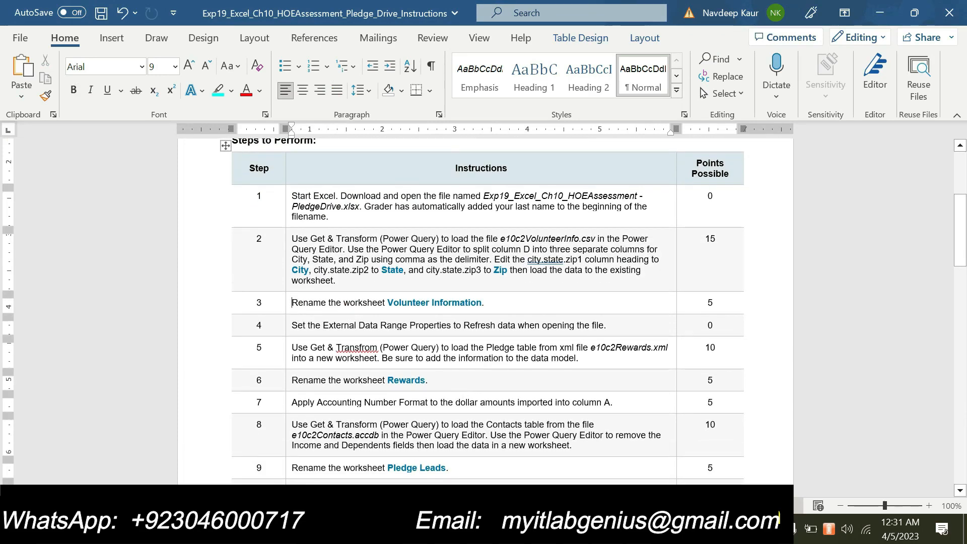
{"action": "scroll", "coordinate": [591, 332], "scroll_direction": "up", "scroll_amount": 3}
{"action": "scroll", "coordinate": [590, 332], "scroll_direction": "down", "scroll_amount": 2}
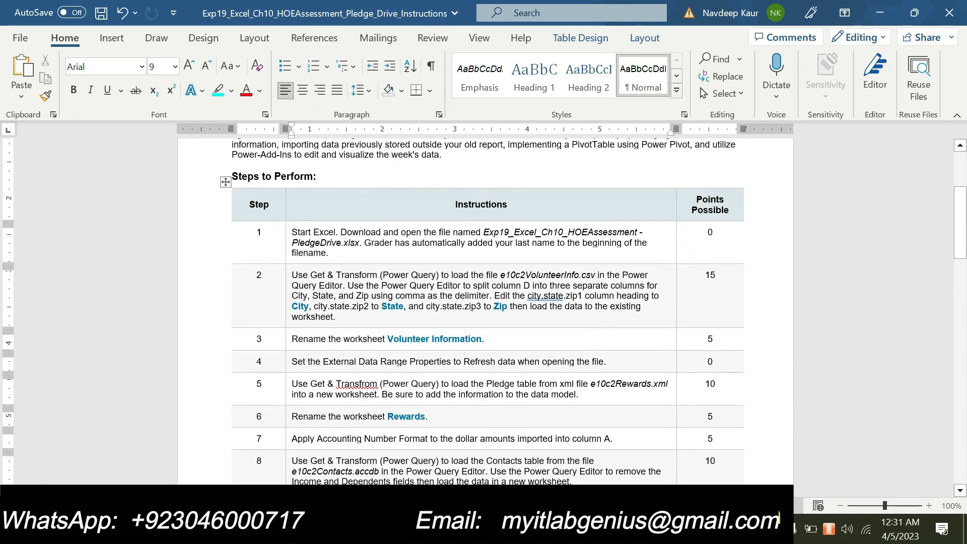
Highlight step 5's Pledge-table import instruction in cyan and minimize Word.
{"action": "left_click_drag", "start_coordinate": [610, 361], "coordinate": [296, 369]}
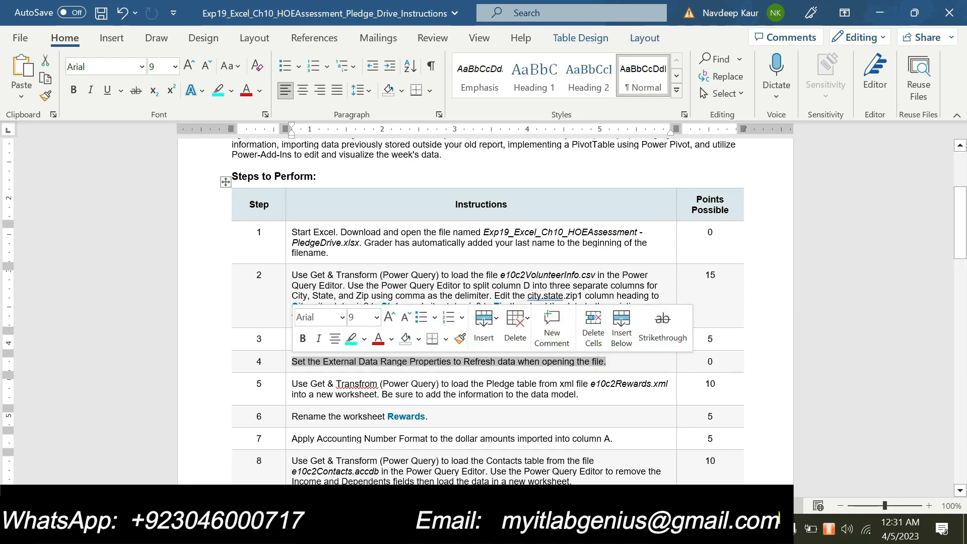
{"action": "left_click", "coordinate": [417, 366]}
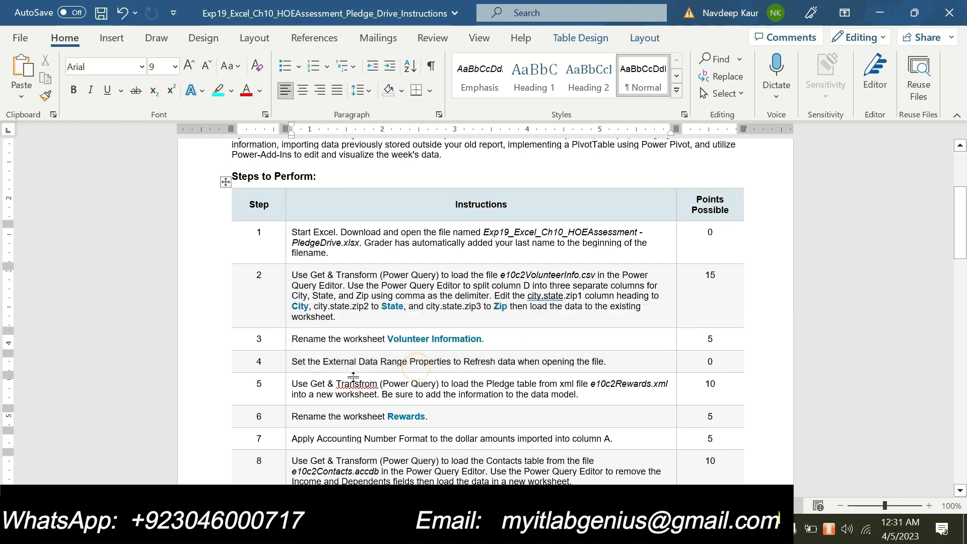
{"action": "double_click", "coordinate": [709, 361]}
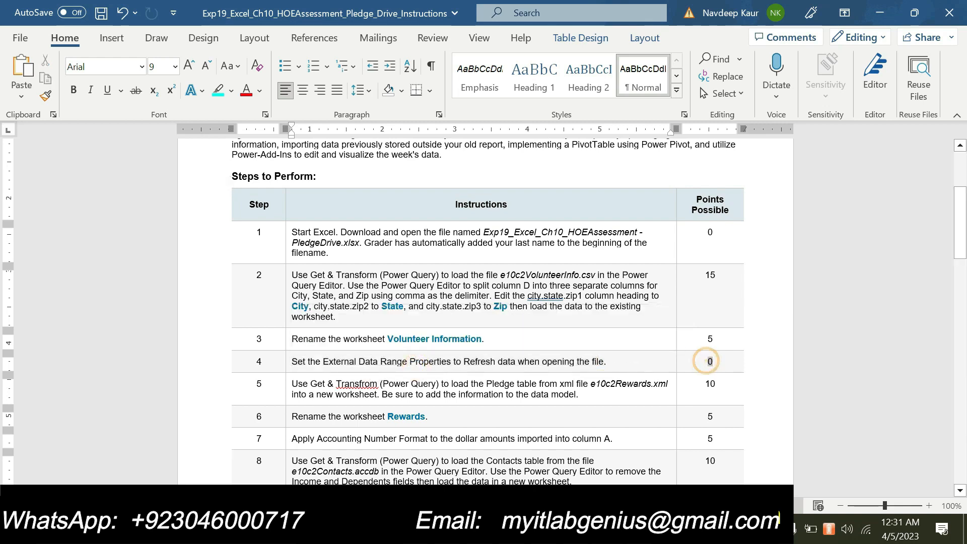
{"action": "left_click", "coordinate": [612, 361]}
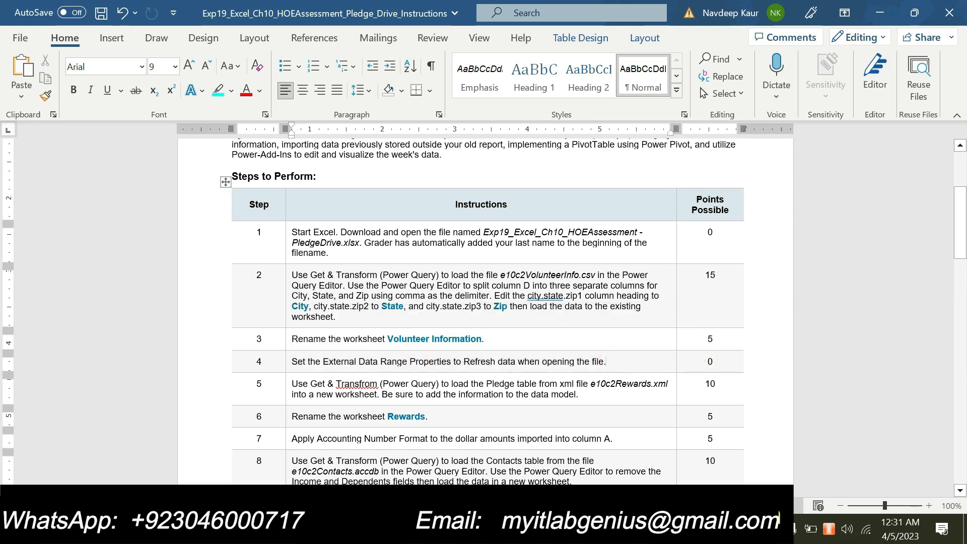
{"action": "left_click_drag", "start_coordinate": [609, 363], "coordinate": [378, 369]}
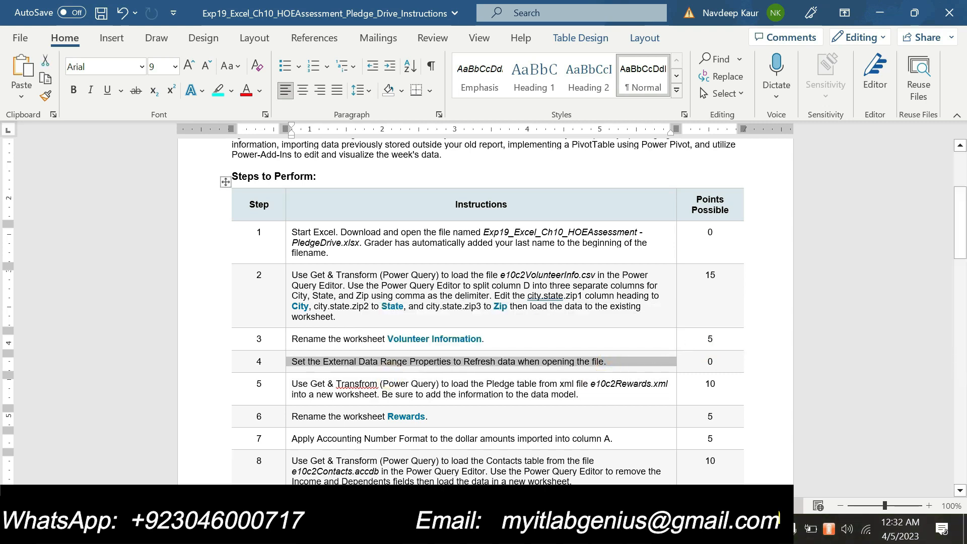
{"action": "left_click", "coordinate": [529, 398]}
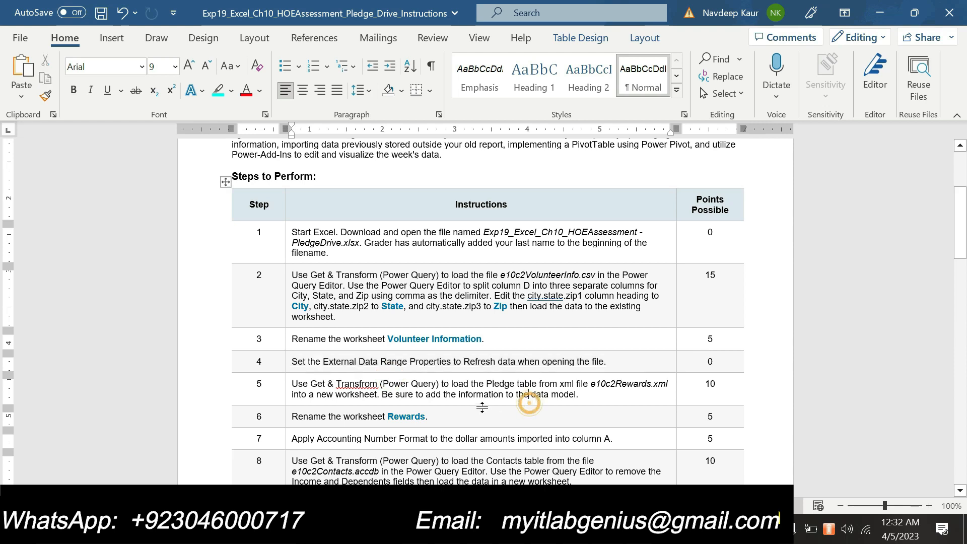
{"action": "left_click_drag", "start_coordinate": [578, 395], "coordinate": [292, 384]}
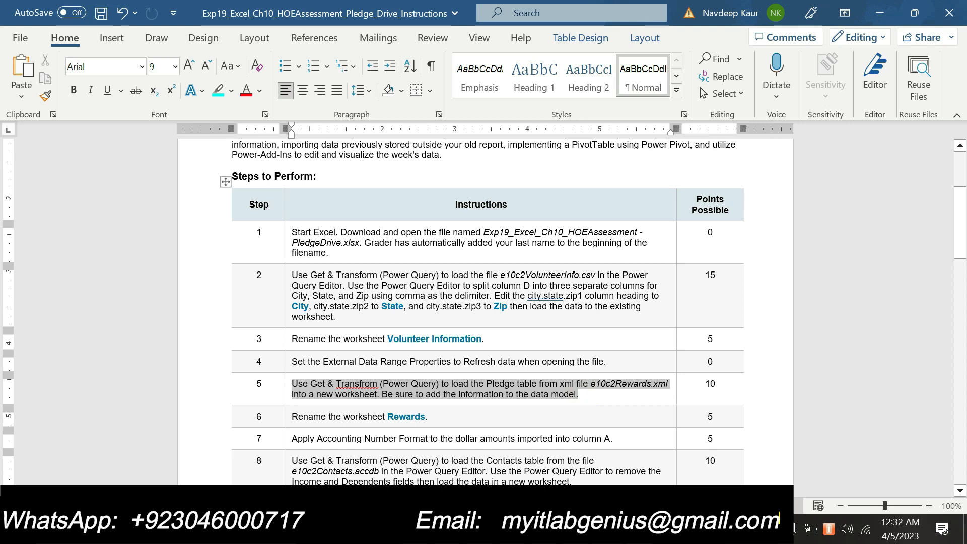
{"action": "left_click", "coordinate": [361, 354]}
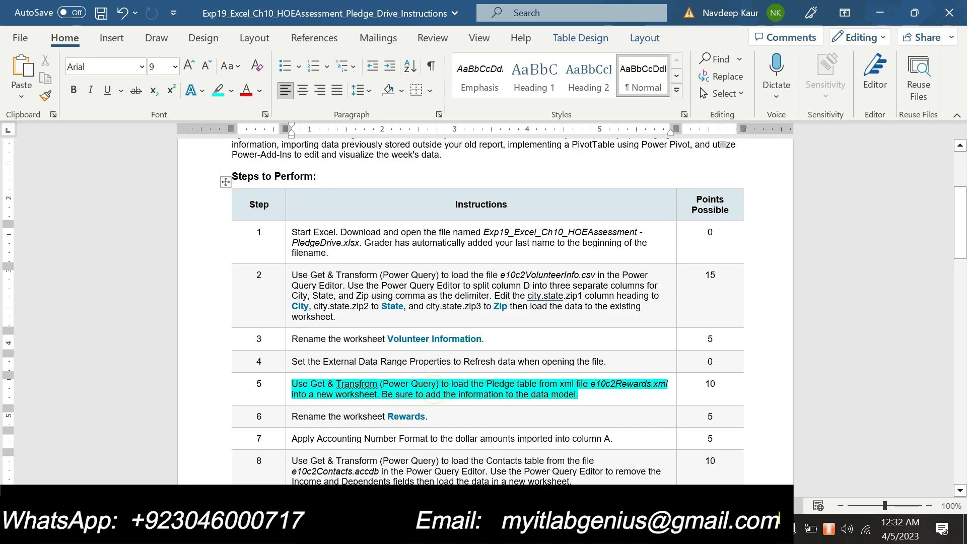
{"action": "left_click", "coordinate": [657, 529]}
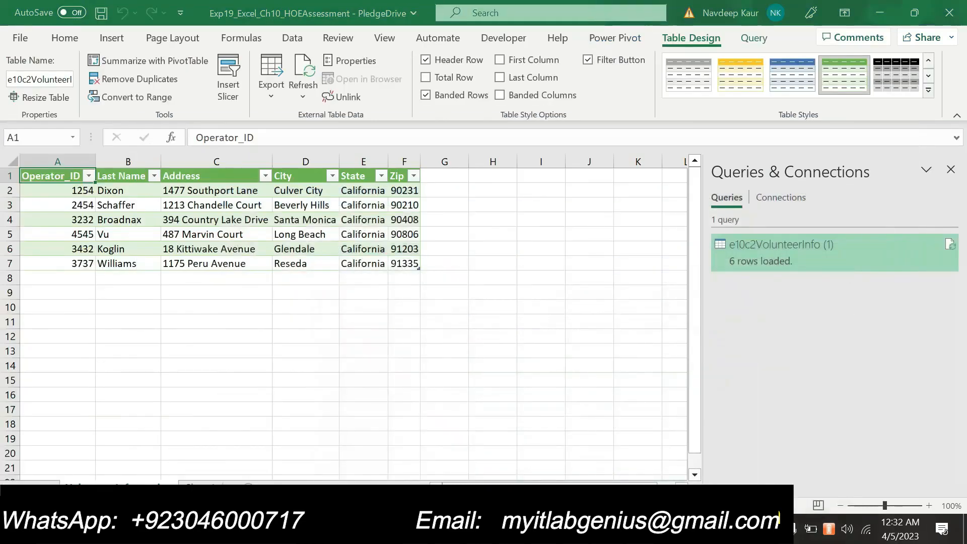
{"action": "left_click", "coordinate": [658, 529]}
{"action": "left_click", "coordinate": [658, 529]}
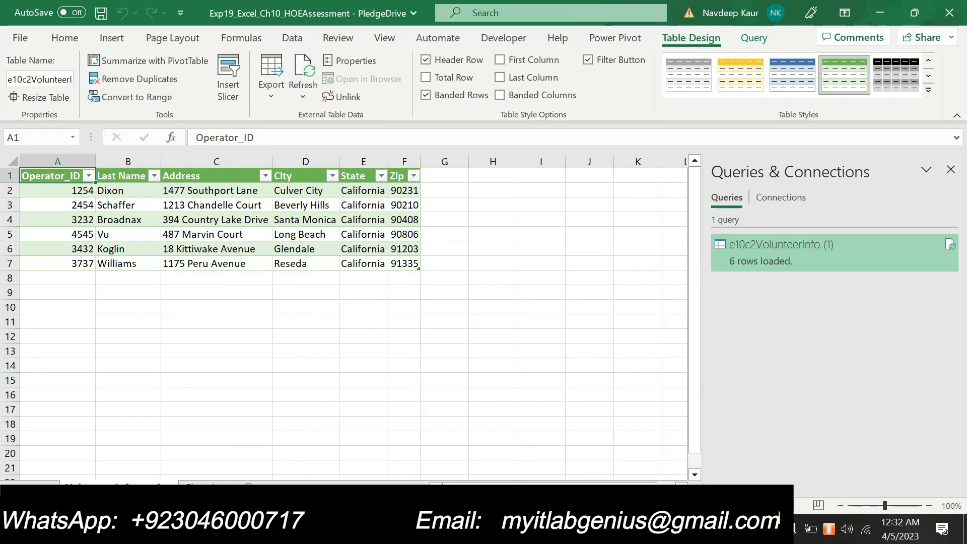
{"action": "left_click", "coordinate": [657, 529]}
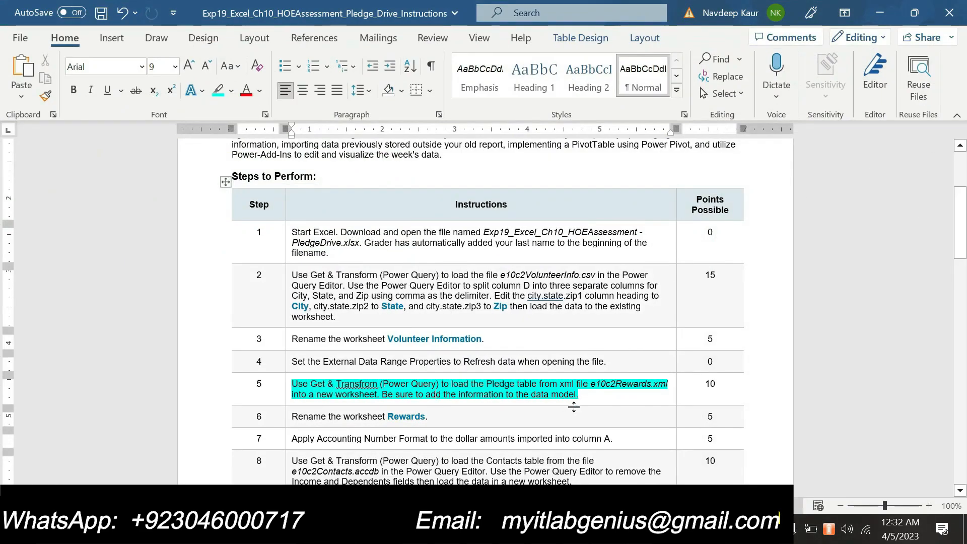
{"action": "key", "text": "F7"}
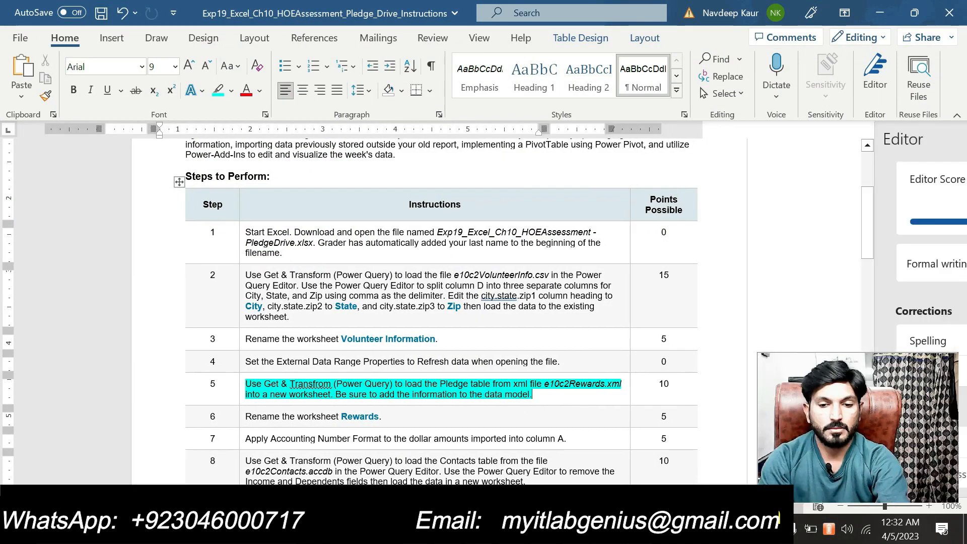
{"action": "left_click", "coordinate": [950, 137]}
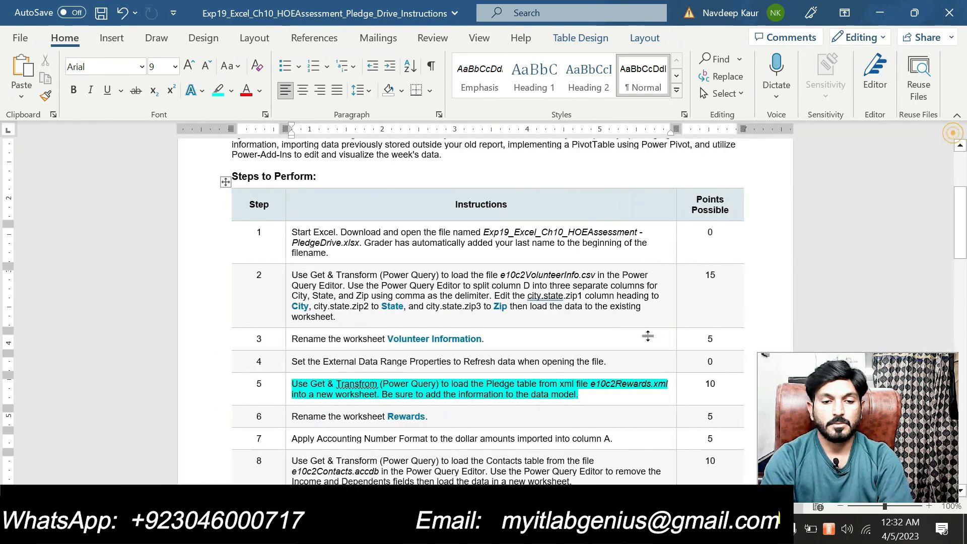
{"action": "scroll", "coordinate": [483, 302], "scroll_direction": "down", "scroll_amount": 1}
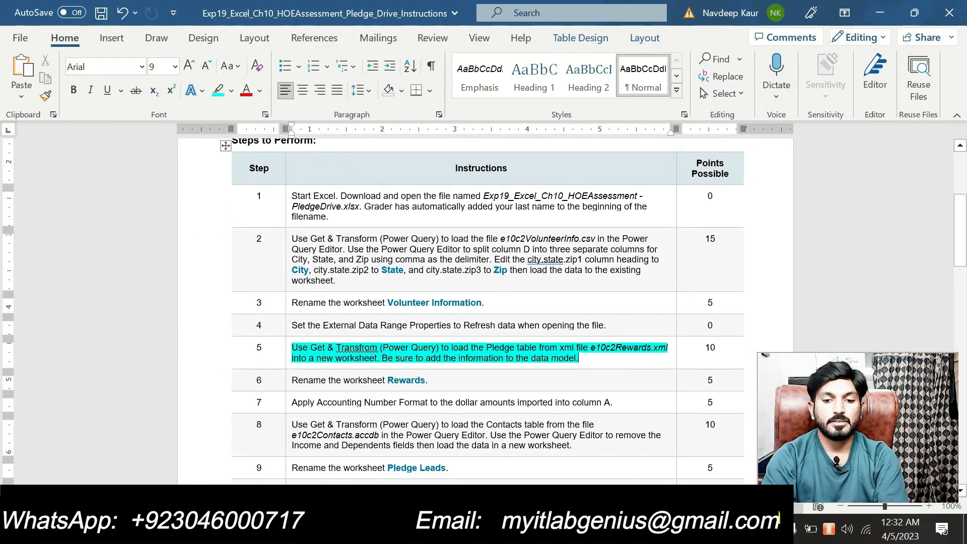
{"action": "left_click_drag", "start_coordinate": [757, 352], "coordinate": [786, 373]}
{"action": "left_click_drag", "start_coordinate": [835, 418], "coordinate": [838, 440]}
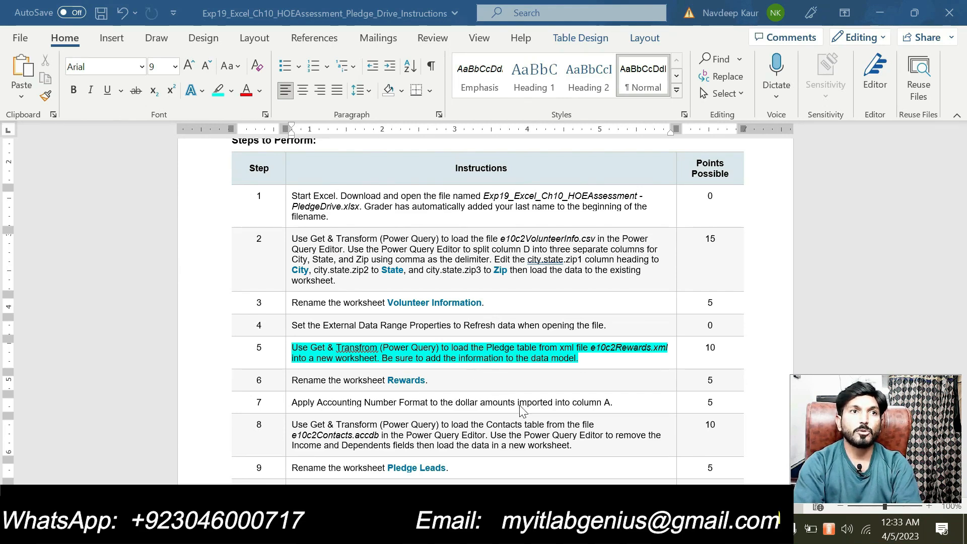
{"action": "left_click", "coordinate": [496, 528]}
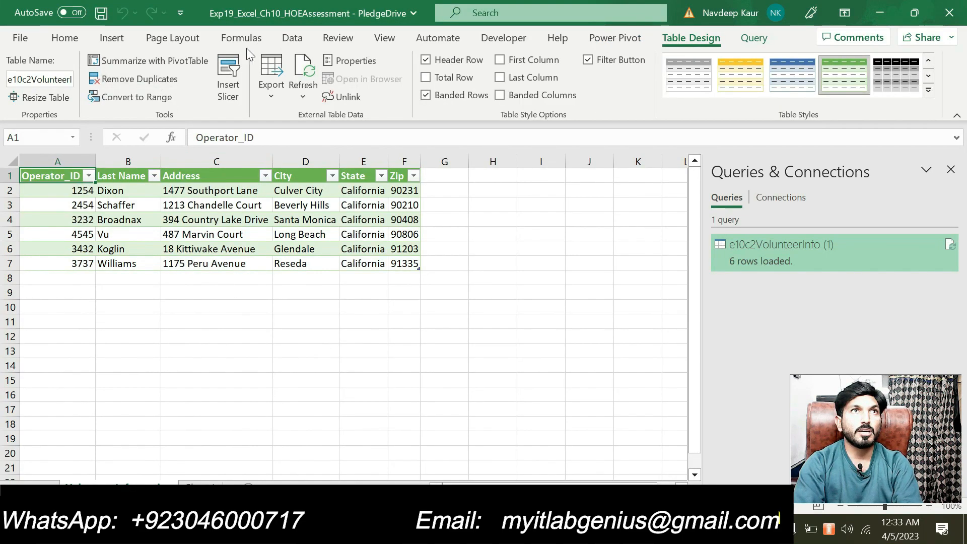
Import the e10c2Rewards (1) XML file.
{"action": "left_click", "coordinate": [286, 39]}
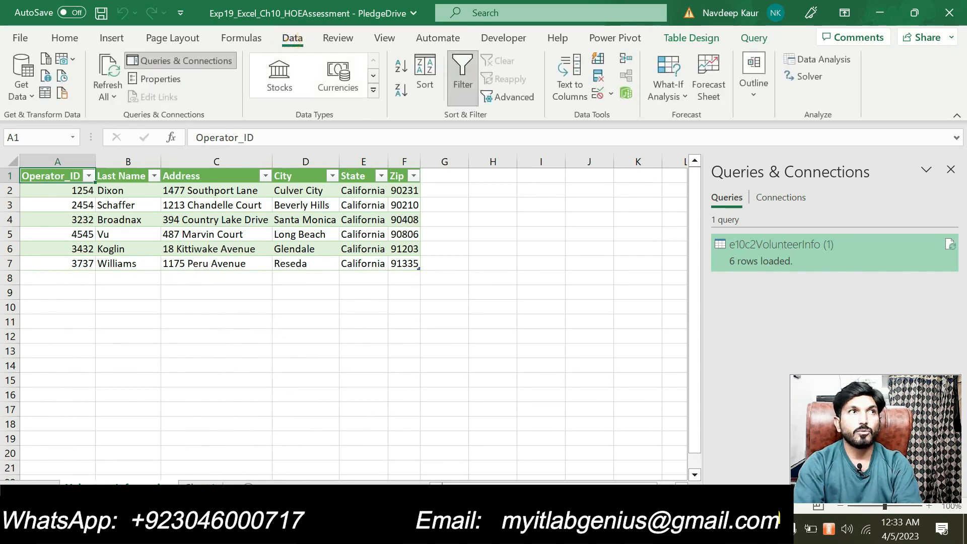
{"action": "left_click", "coordinate": [32, 99]}
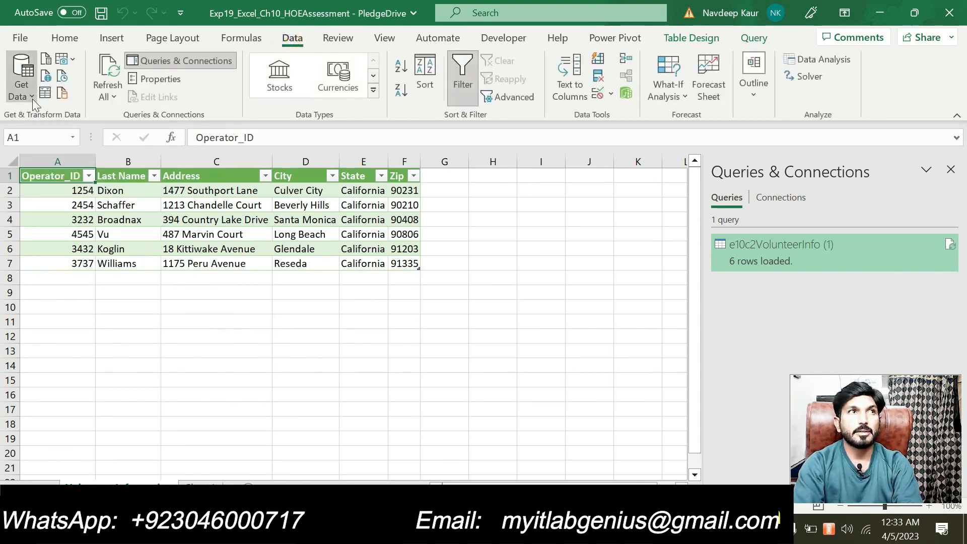
{"action": "mouse_move", "coordinate": [117, 128]}
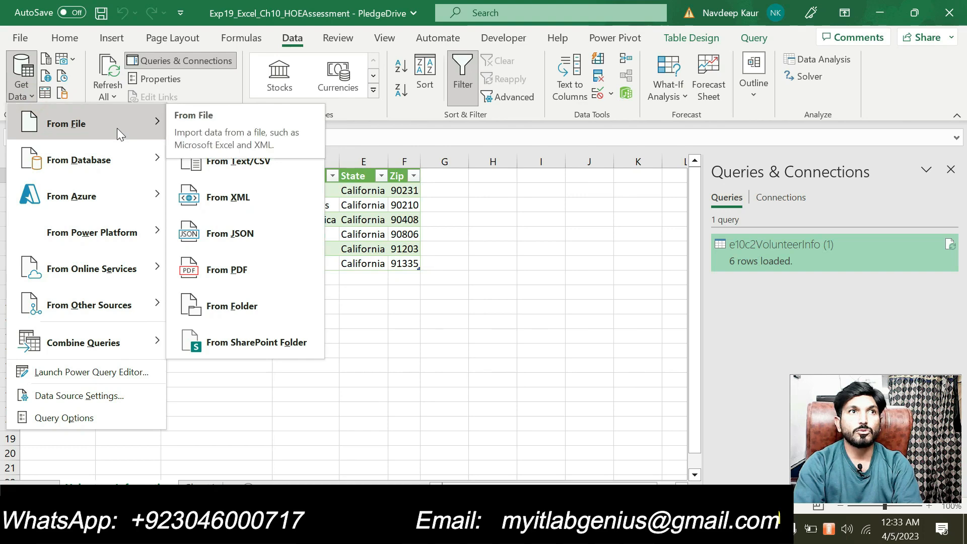
{"action": "left_click", "coordinate": [237, 200]}
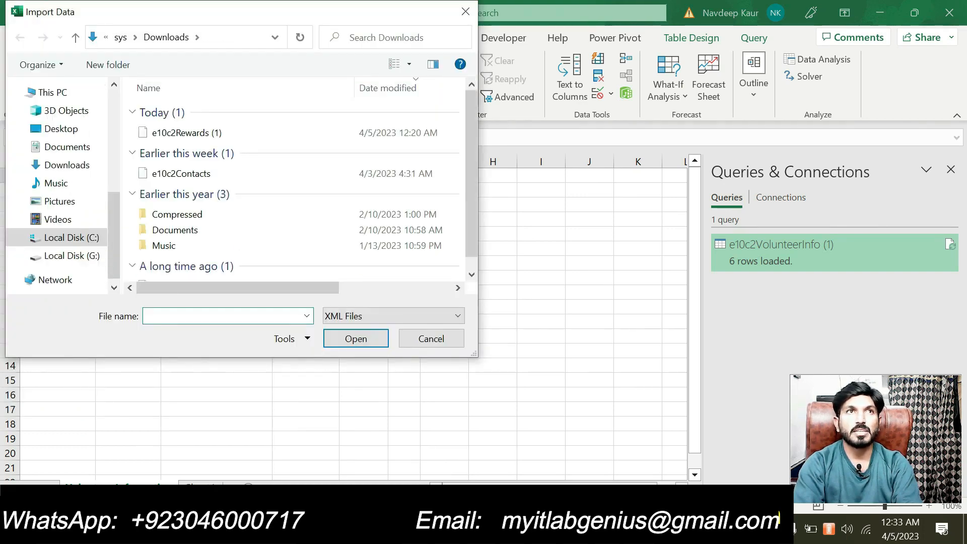
{"action": "left_click", "coordinate": [206, 134]}
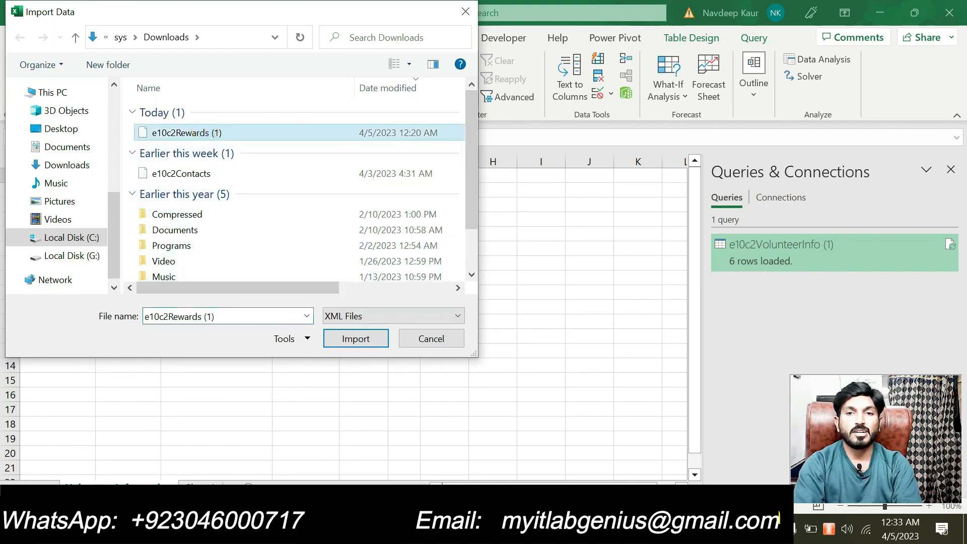
{"action": "key", "text": "alt+Tab"}
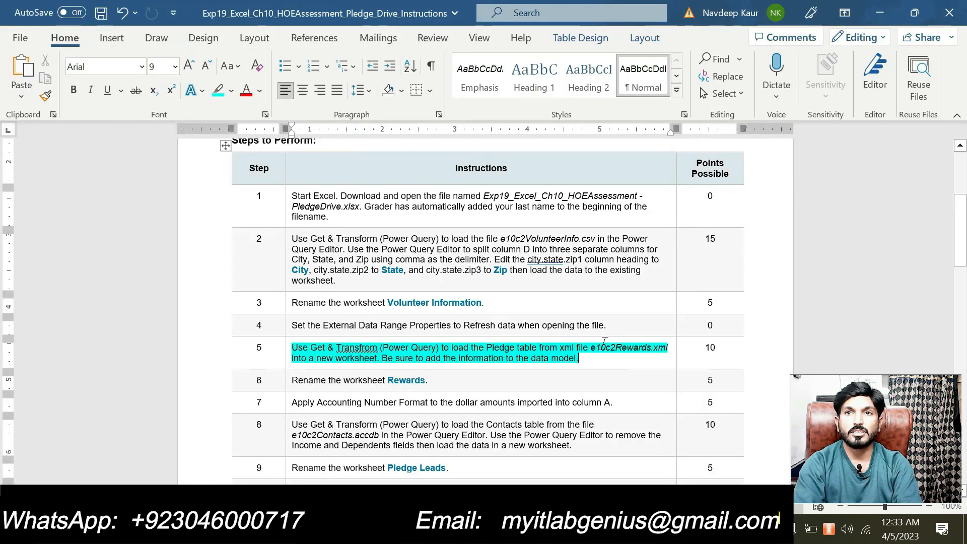
{"action": "key", "text": "alt+Tab"}
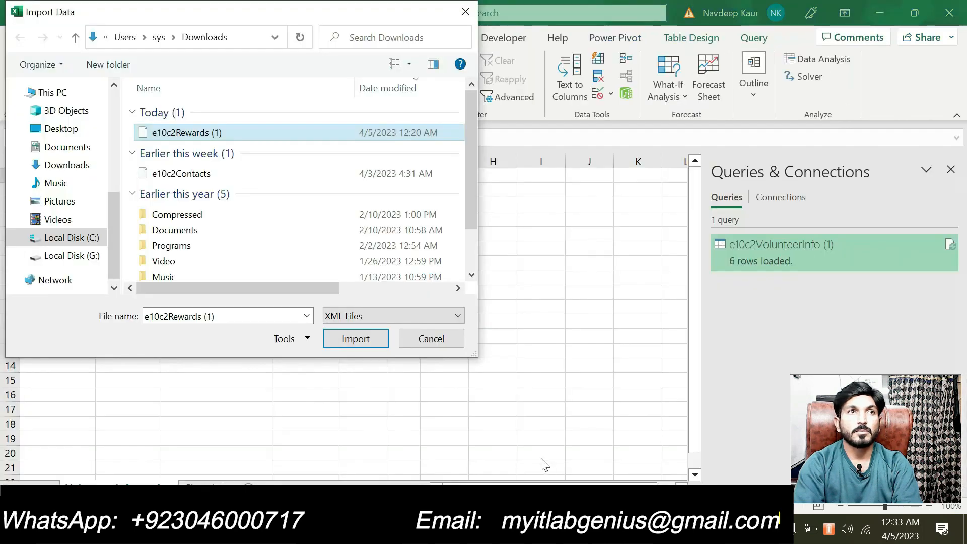
{"action": "left_click", "coordinate": [356, 338]}
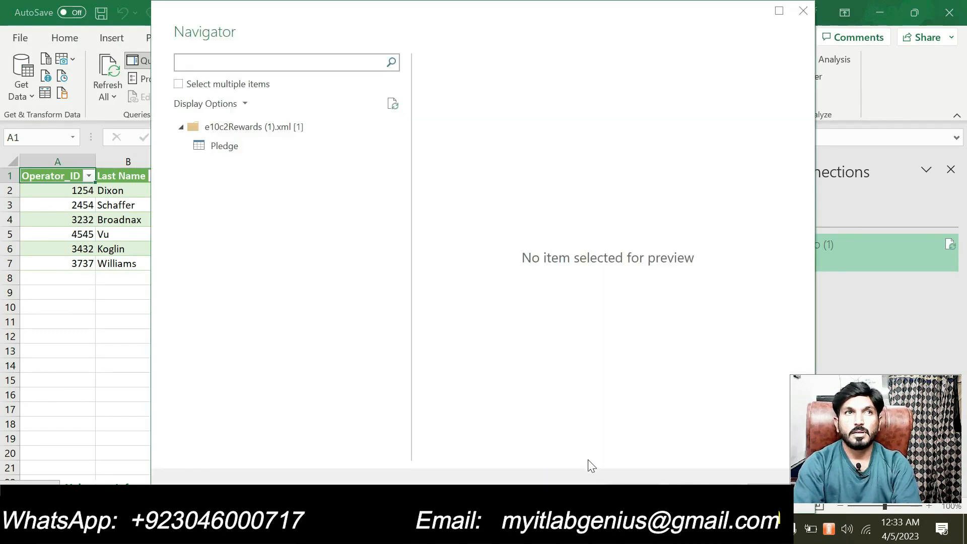
Choose the Pledge table in the Navigator and load it to a new worksheet.
{"action": "left_click", "coordinate": [233, 151]}
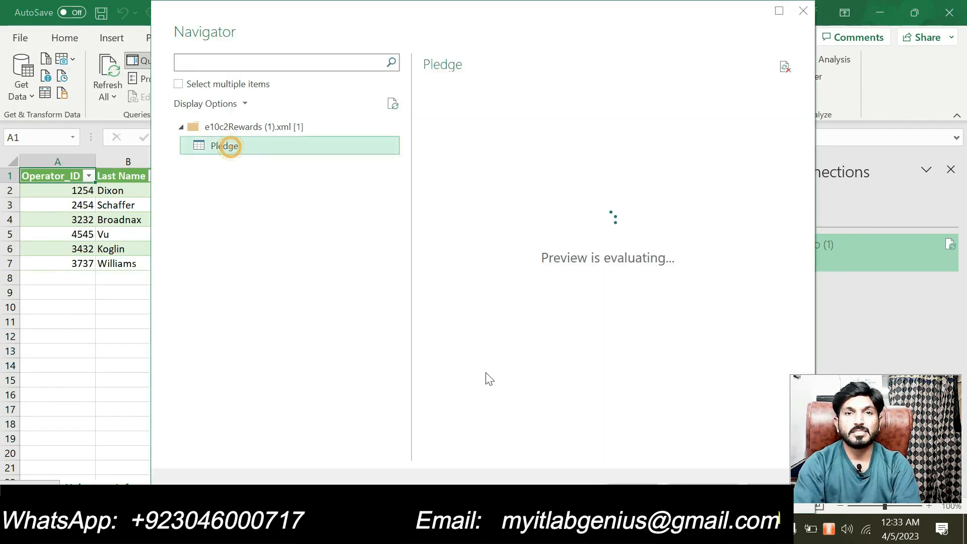
{"action": "key", "text": "alt+Tab"}
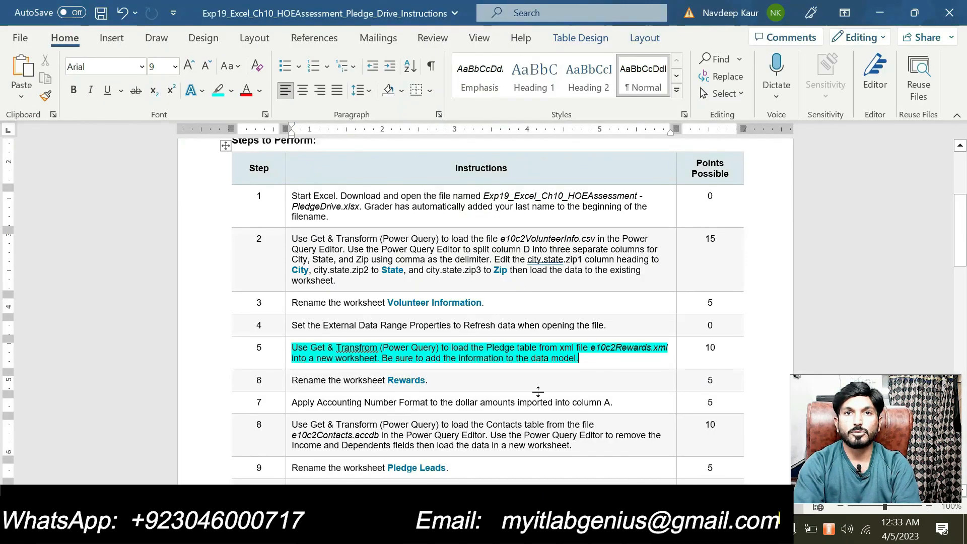
{"action": "left_click_drag", "start_coordinate": [516, 347], "coordinate": [470, 347]}
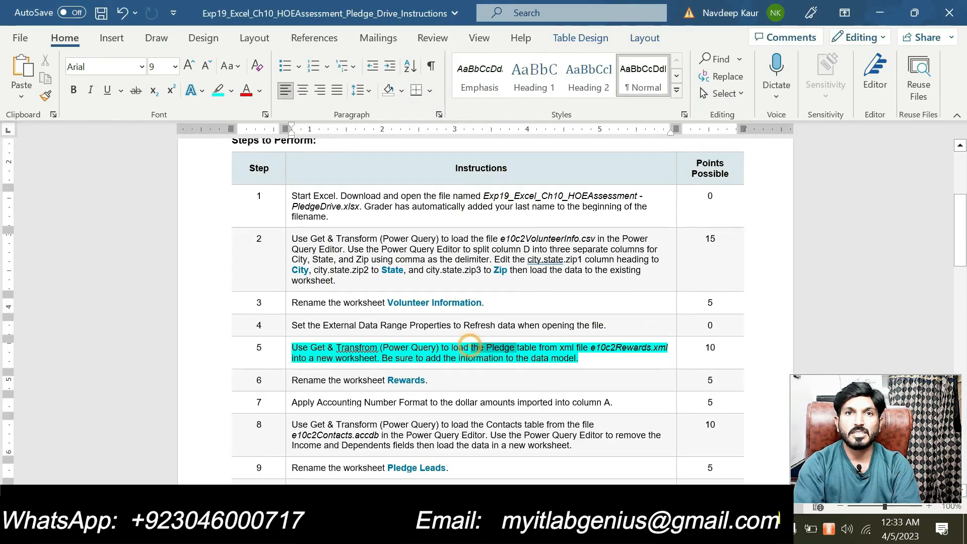
{"action": "key", "text": "alt+Tab"}
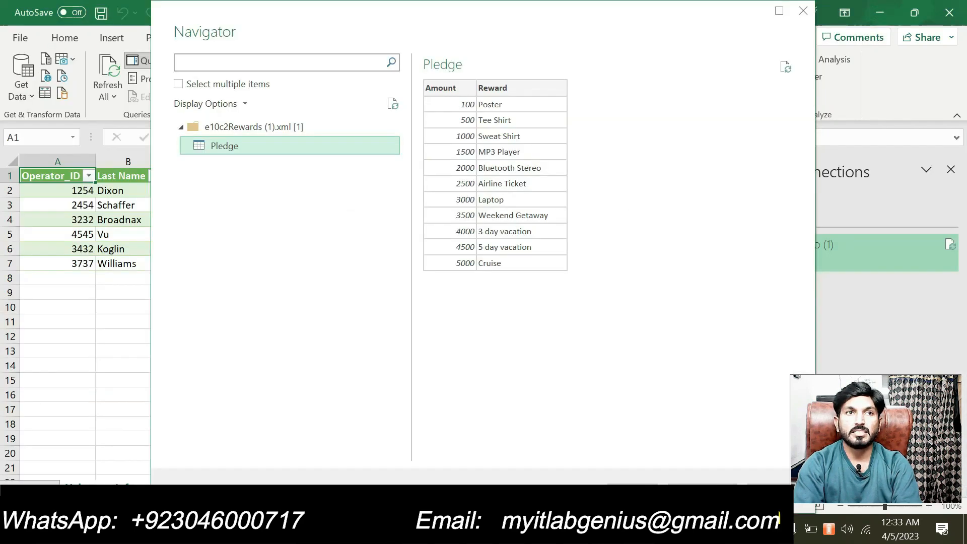
{"action": "left_click", "coordinate": [626, 492]}
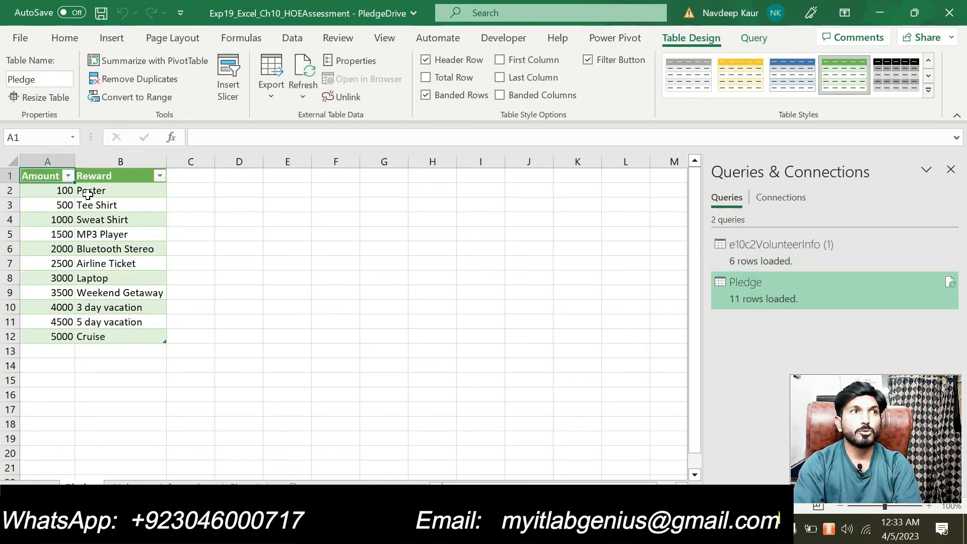
Add the Pledge table (A1:B11) to the Data Model through Power Pivot, then close Power Pivot.
{"action": "left_click_drag", "start_coordinate": [49, 175], "coordinate": [149, 333]}
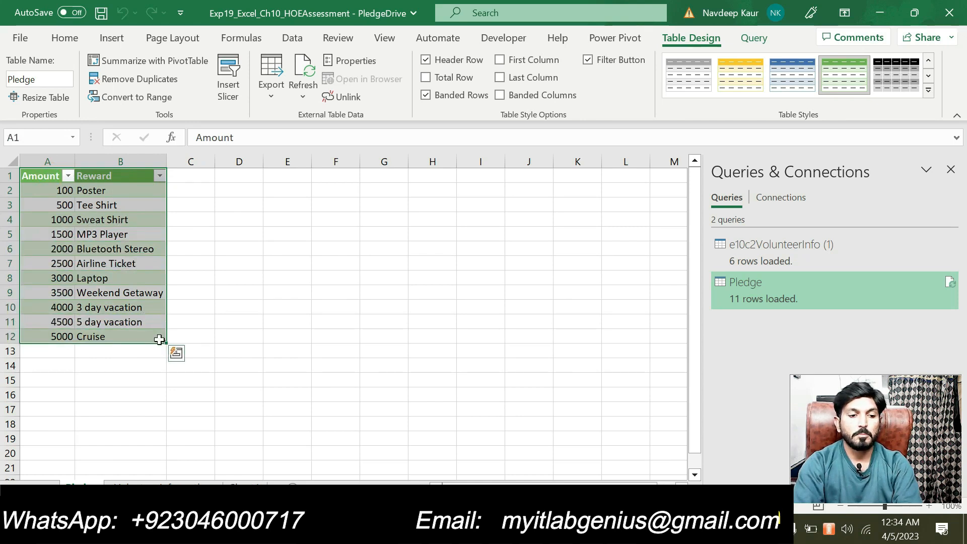
{"action": "left_click", "coordinate": [609, 40]}
{"action": "left_click", "coordinate": [164, 64]}
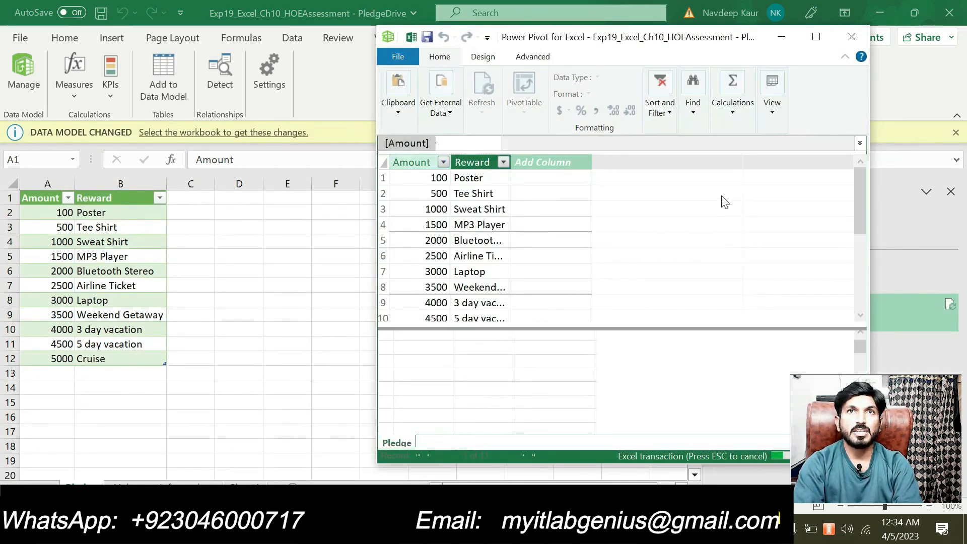
{"action": "left_click", "coordinate": [851, 37]}
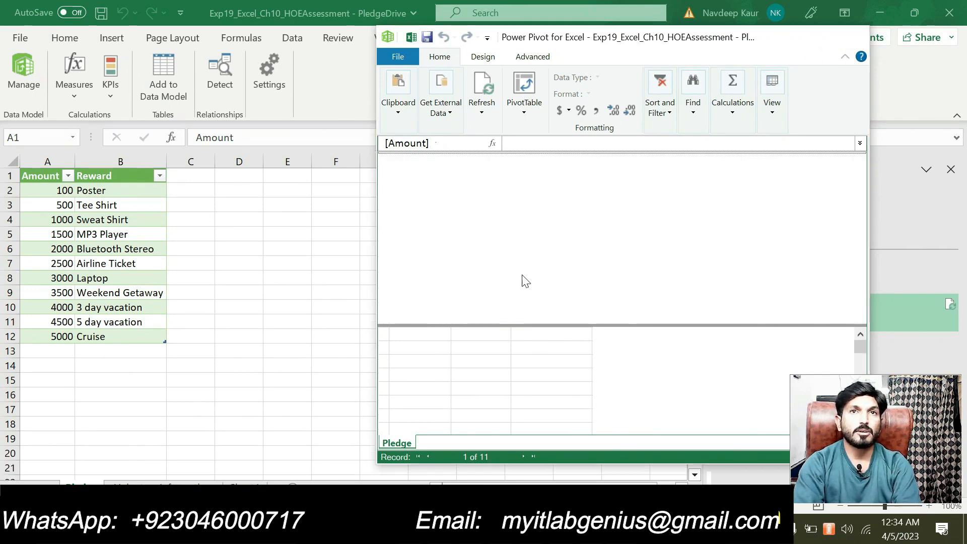
Remove the cyan highlight from step 5's instruction text in Word and return to Excel.
{"action": "key", "text": "alt+Tab"}
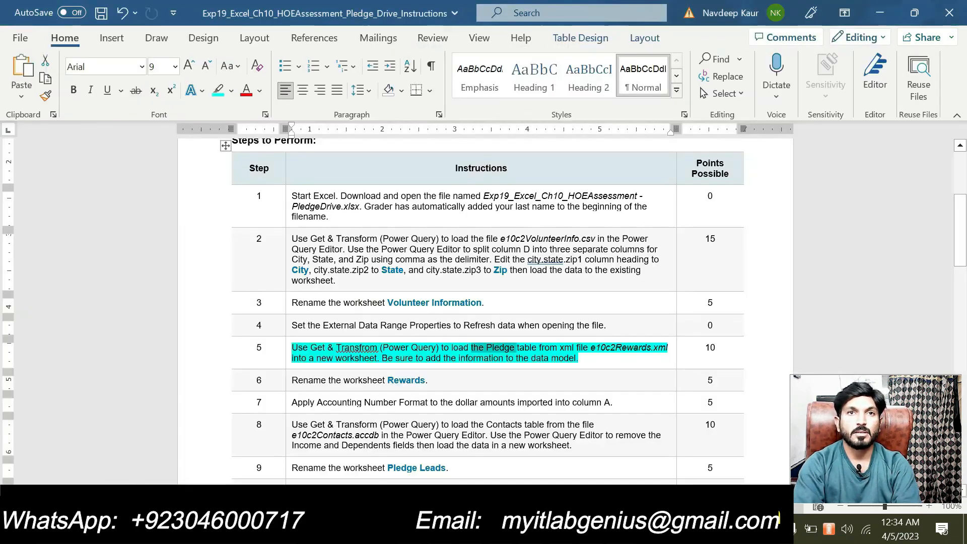
{"action": "left_click_drag", "start_coordinate": [593, 359], "coordinate": [292, 349]}
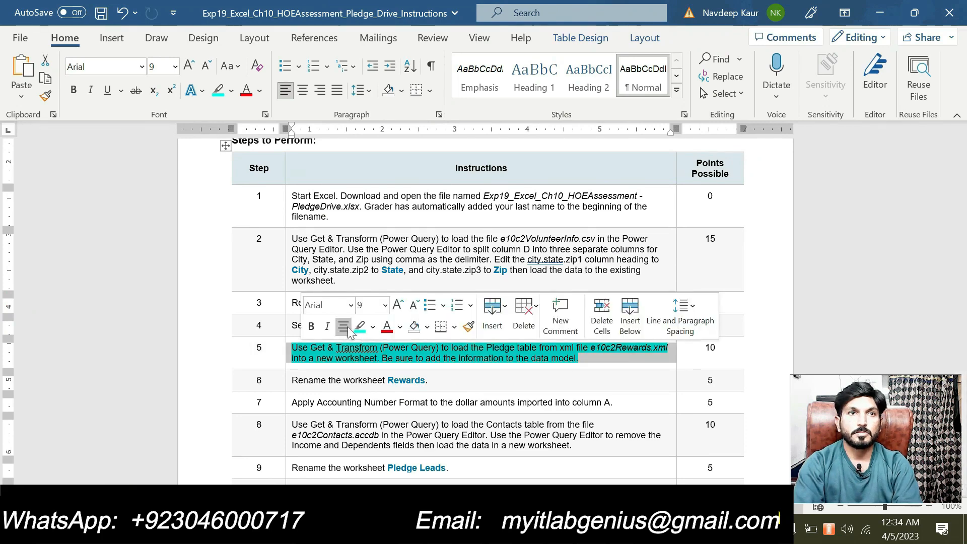
{"action": "left_click", "coordinate": [359, 327]}
{"action": "scroll", "coordinate": [483, 302], "scroll_direction": "down", "scroll_amount": 5}
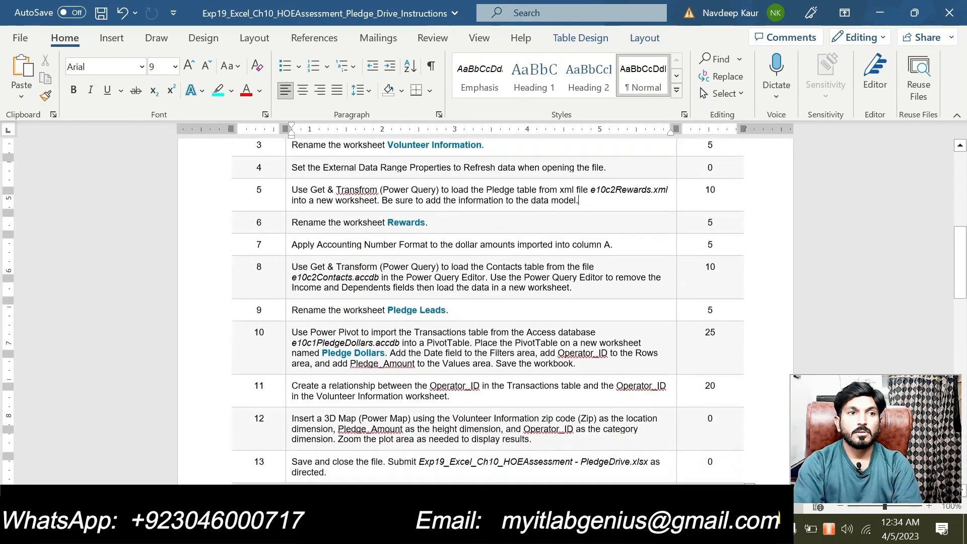
{"action": "scroll", "coordinate": [483, 302], "scroll_direction": "up", "scroll_amount": 3}
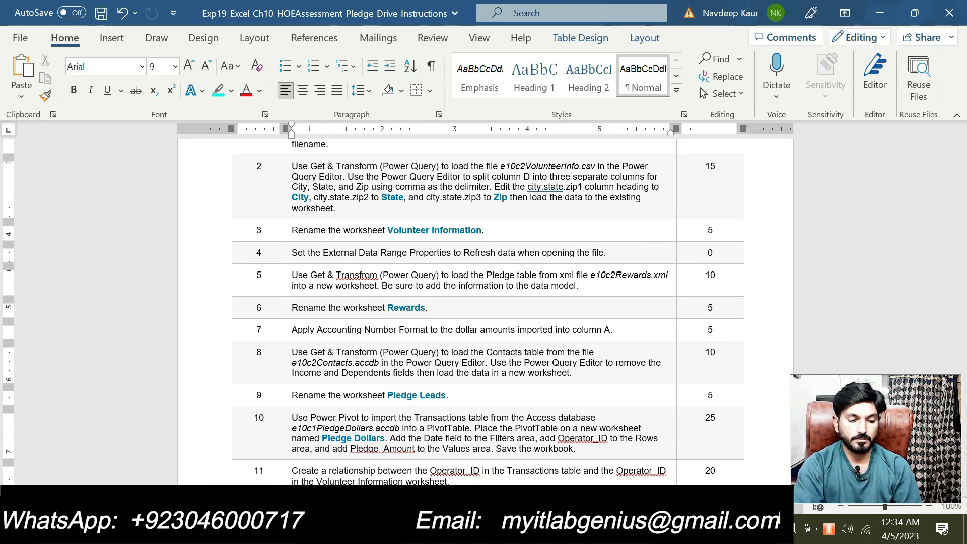
{"action": "key", "text": "alt+Tab"}
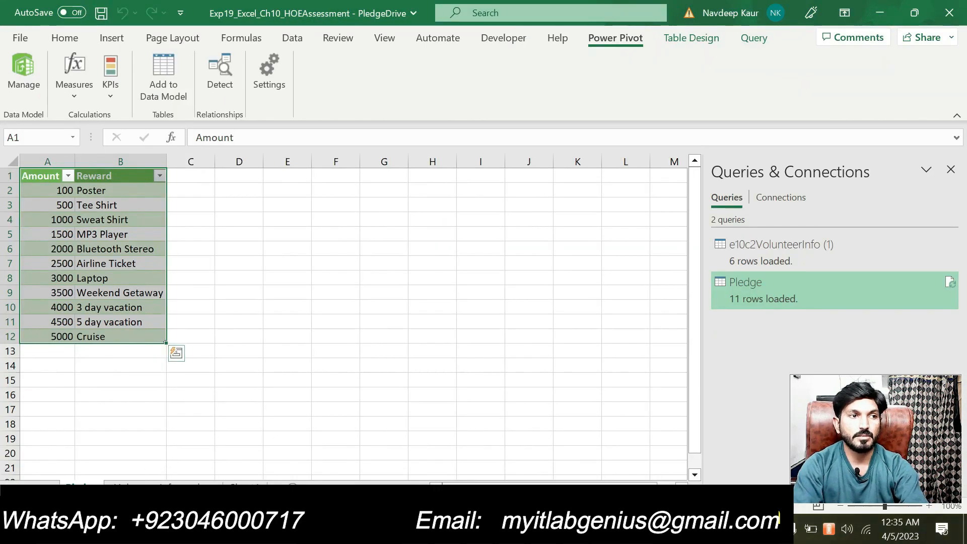
Rename the Pledge table's worksheet tab to Rewards.
{"action": "left_click", "coordinate": [90, 480]}
{"action": "type", "text": "Re"}
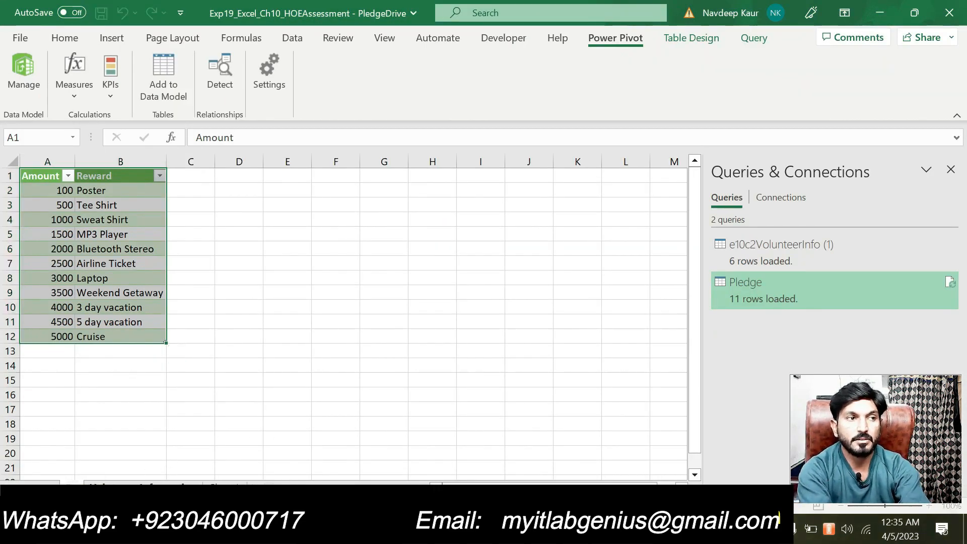
{"action": "key", "text": "Return"}
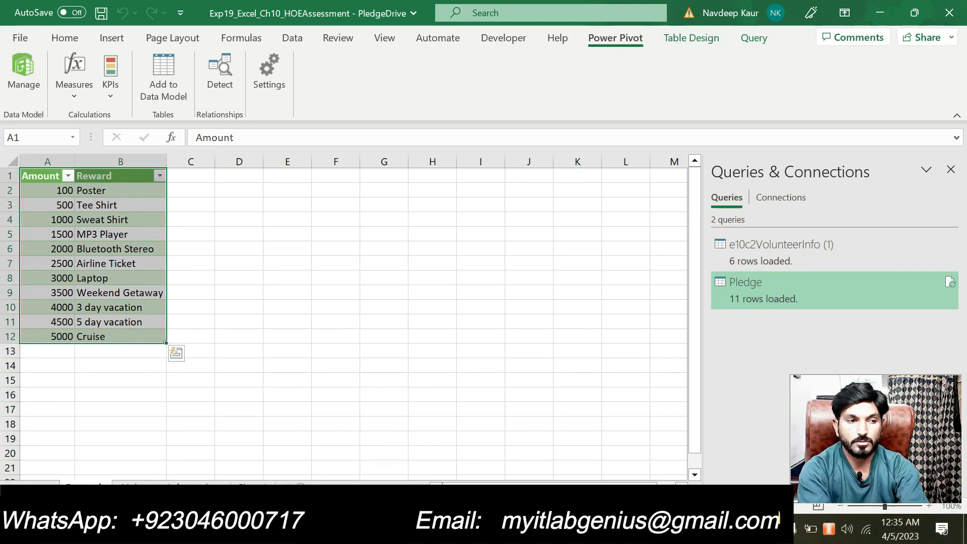
{"action": "left_click", "coordinate": [381, 453]}
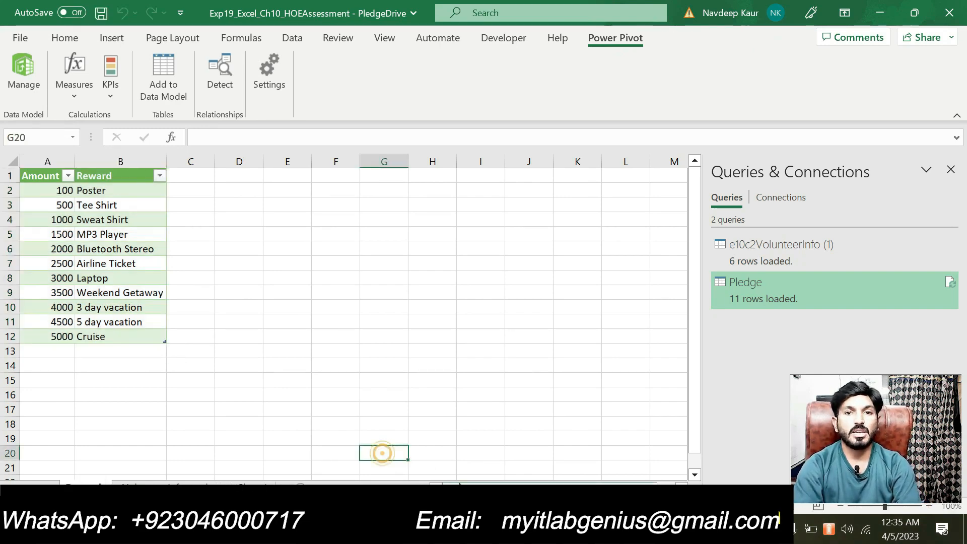
Look over the Word instructions, then return to the Excel workbook.
{"action": "key", "text": "alt+Tab"}
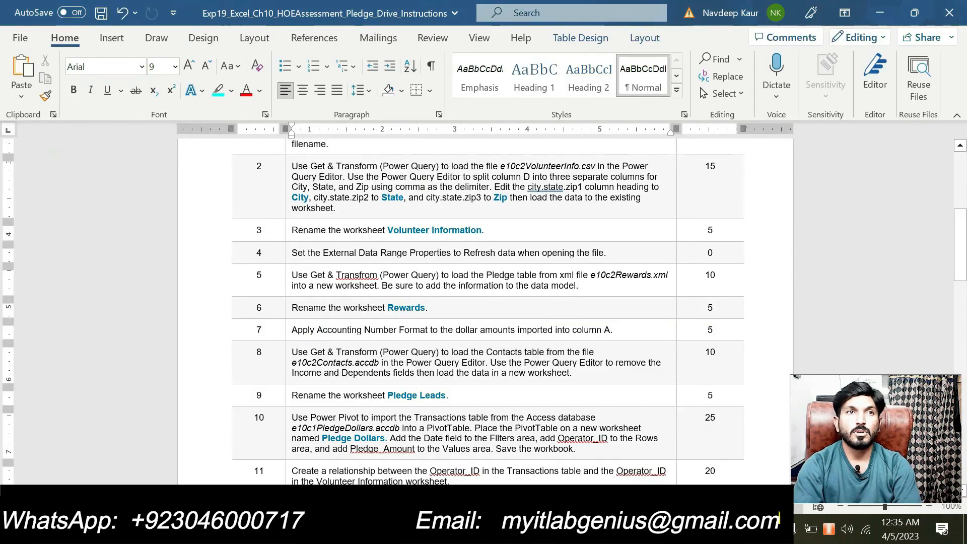
{"action": "scroll", "coordinate": [366, 344], "scroll_direction": "down", "scroll_amount": 1}
{"action": "scroll", "coordinate": [365, 344], "scroll_direction": "up", "scroll_amount": 1}
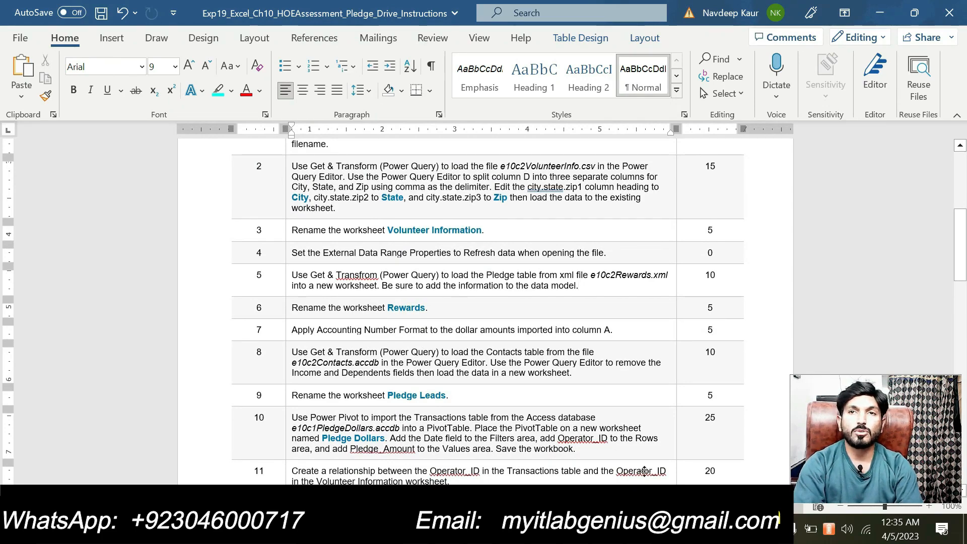
{"action": "key", "text": "alt+Tab"}
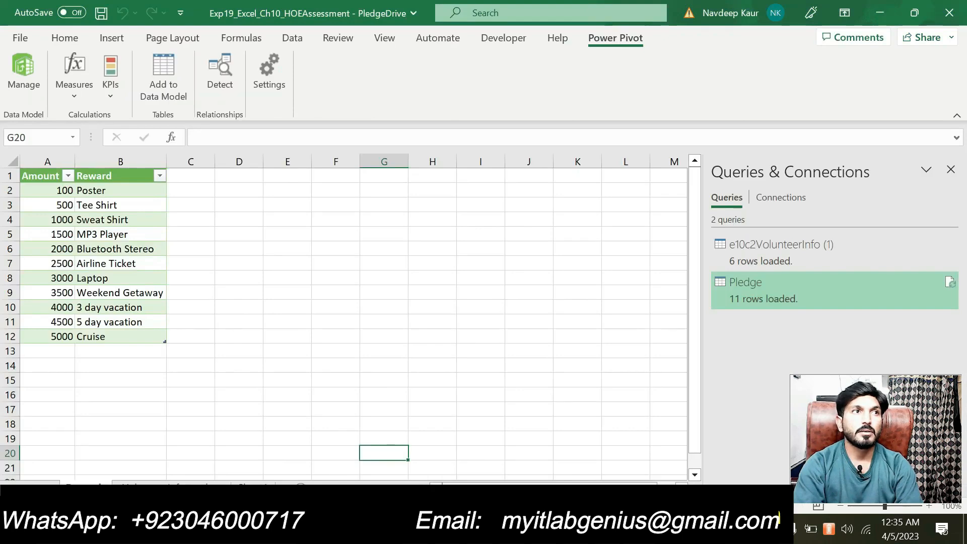
Format the Amount values in A2:A12 as Accounting, showing $100.00 through $5,000.00.
{"action": "left_click_drag", "start_coordinate": [66, 191], "coordinate": [51, 331]}
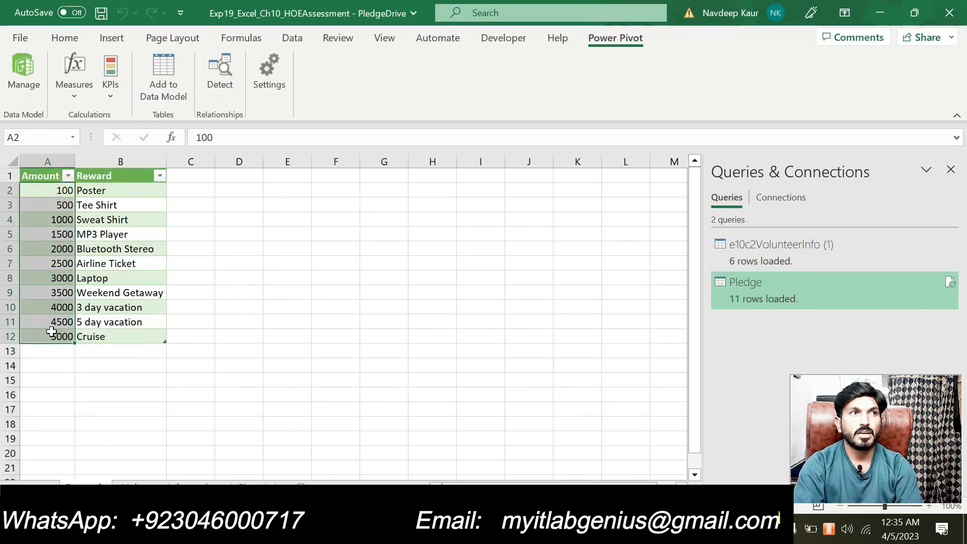
{"action": "left_click", "coordinate": [65, 38]}
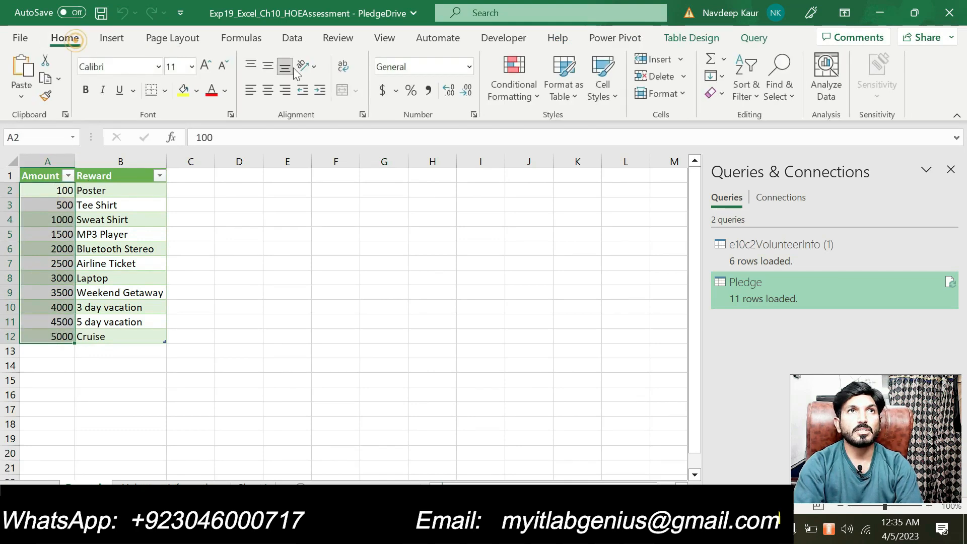
{"action": "left_click", "coordinate": [469, 67]}
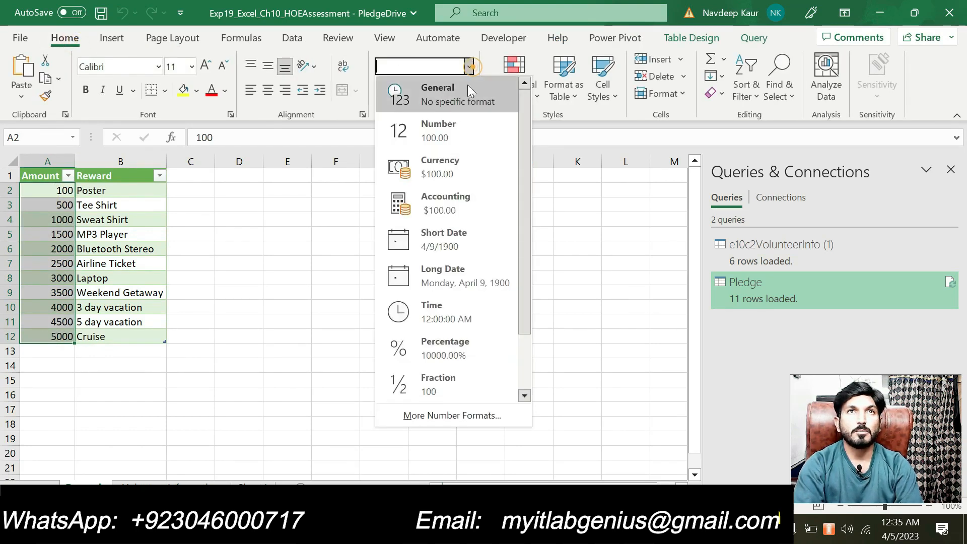
{"action": "left_click", "coordinate": [457, 201]}
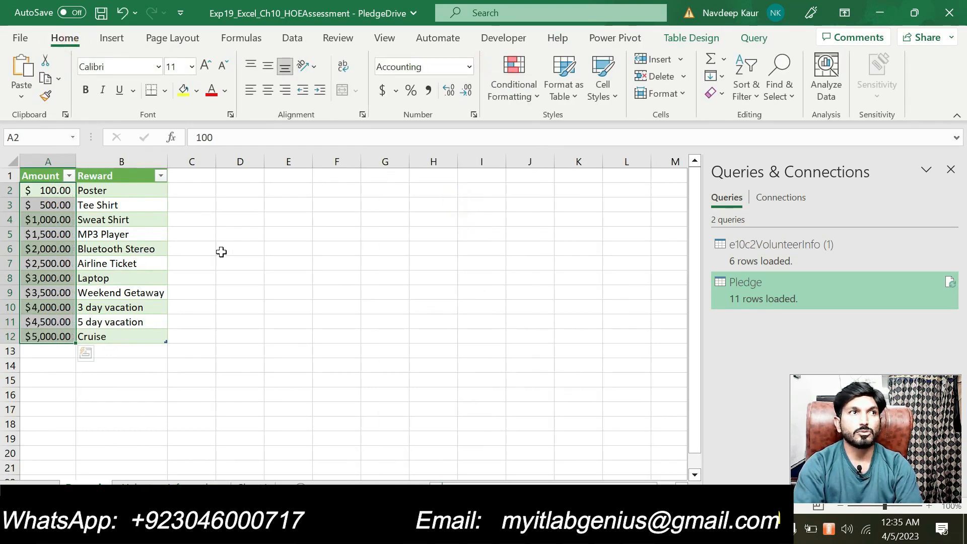
{"action": "left_click", "coordinate": [385, 350]}
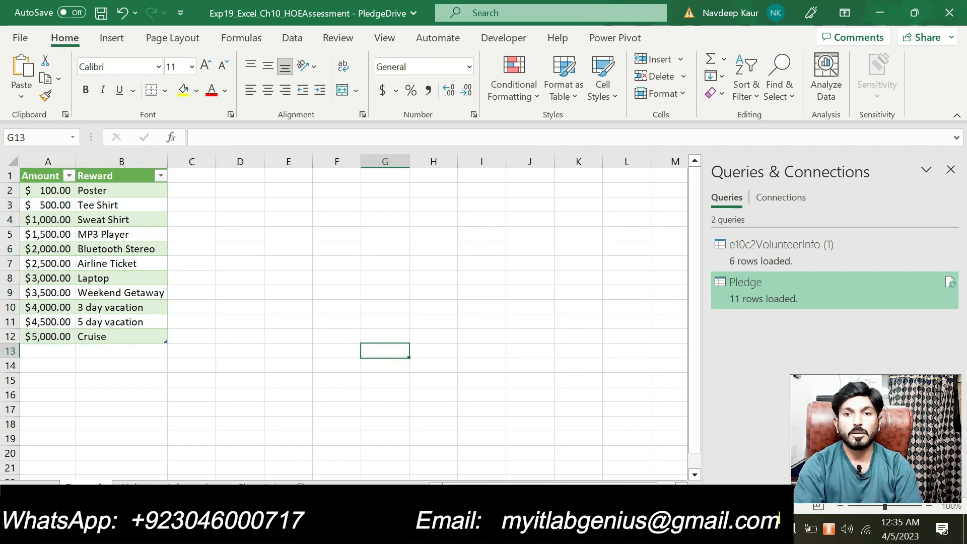
{"action": "key", "text": "alt+Tab"}
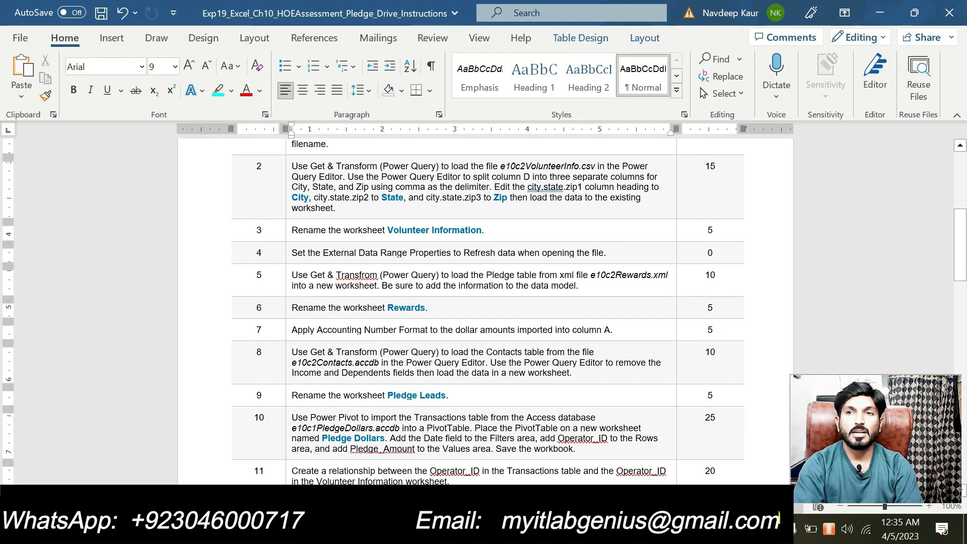
Highlight step 8's instruction about loading the Contacts table in cyan.
{"action": "left_click", "coordinate": [712, 329]}
{"action": "scroll", "coordinate": [713, 329], "scroll_direction": "down", "scroll_amount": 3}
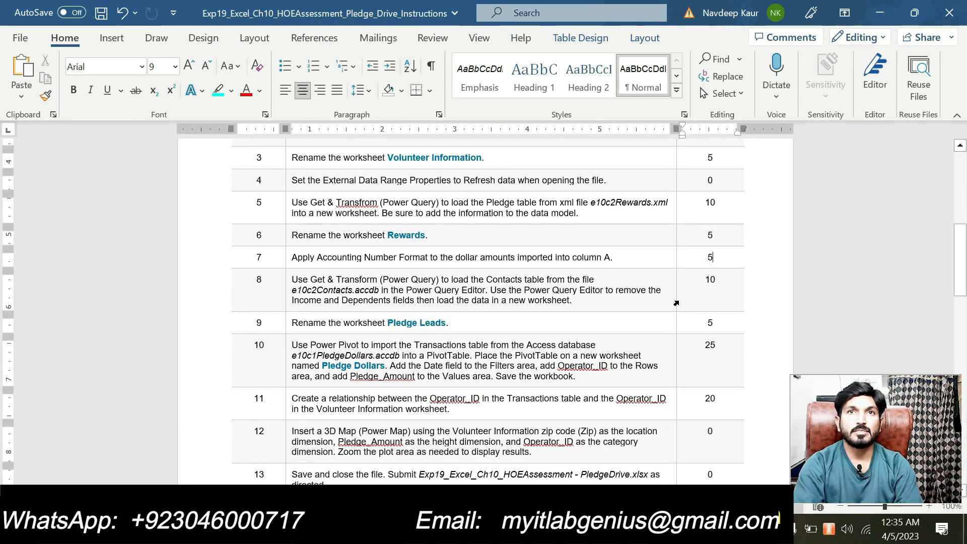
{"action": "left_click_drag", "start_coordinate": [573, 300], "coordinate": [291, 280]}
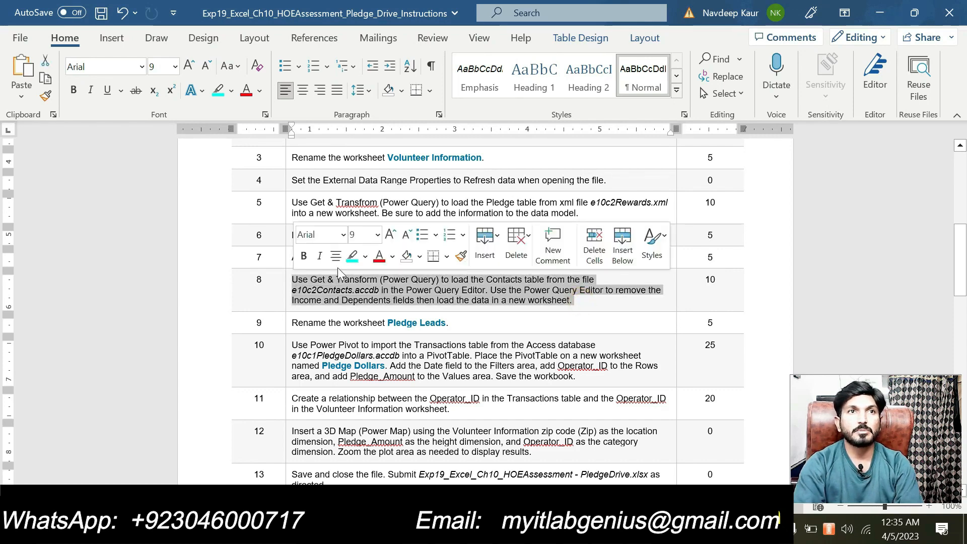
{"action": "left_click", "coordinate": [351, 257]}
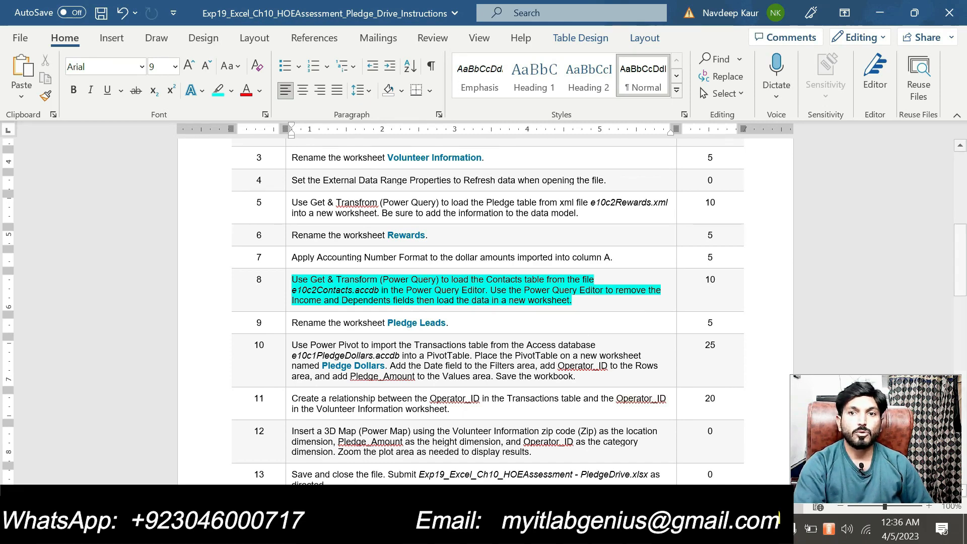
{"action": "key", "text": "alt+Tab"}
Start a Microsoft Access database import and choose e10c2Contacts (1) from Downloads as the file.
{"action": "left_click", "coordinate": [289, 362]}
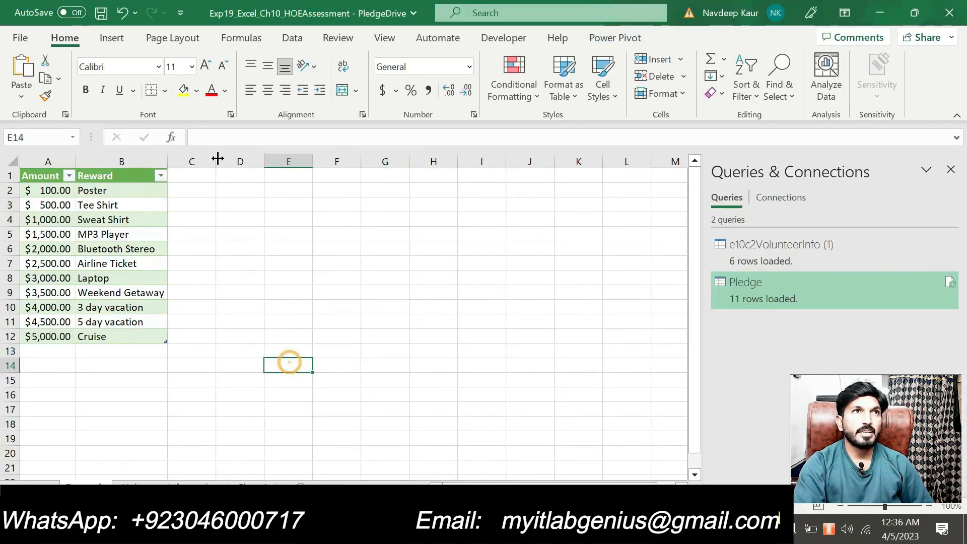
{"action": "left_click", "coordinate": [292, 36]}
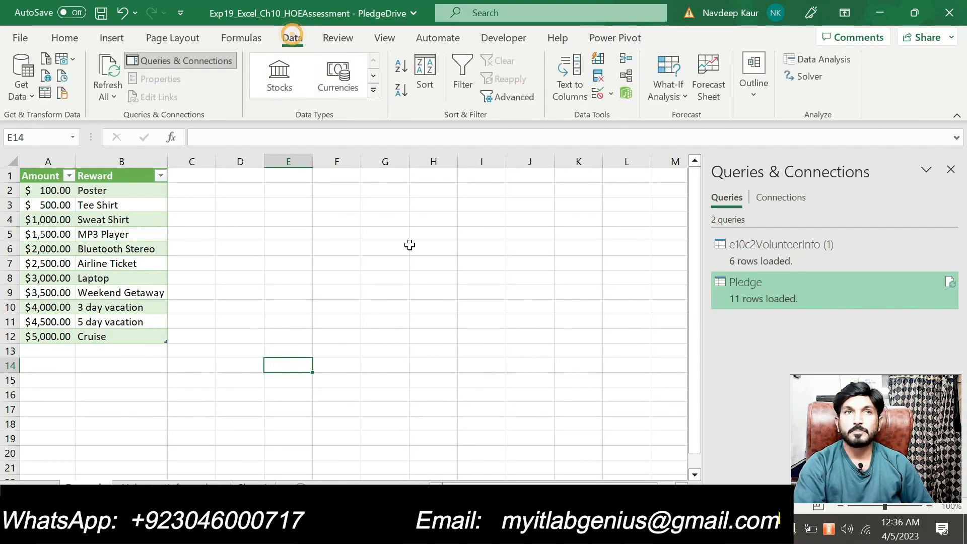
{"action": "left_click", "coordinate": [33, 98]}
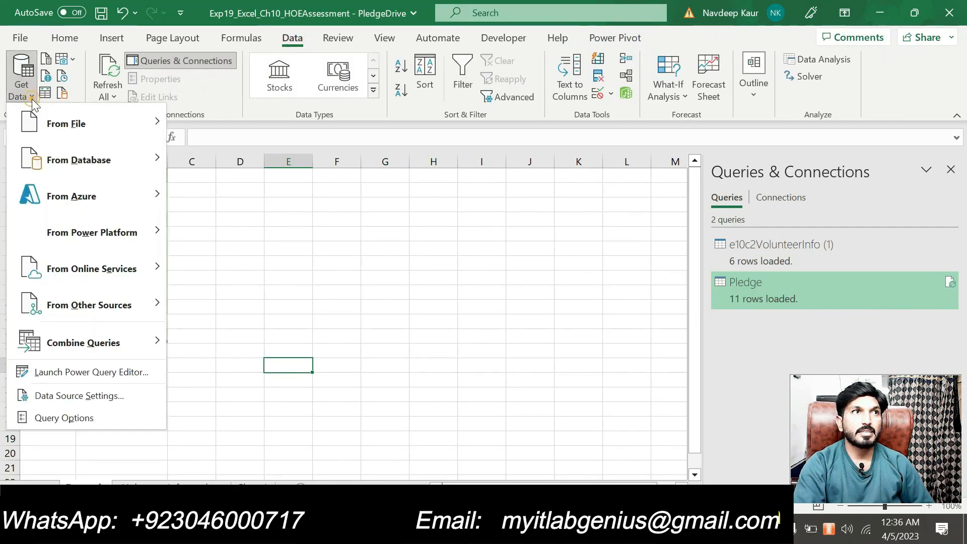
{"action": "mouse_move", "coordinate": [128, 161]}
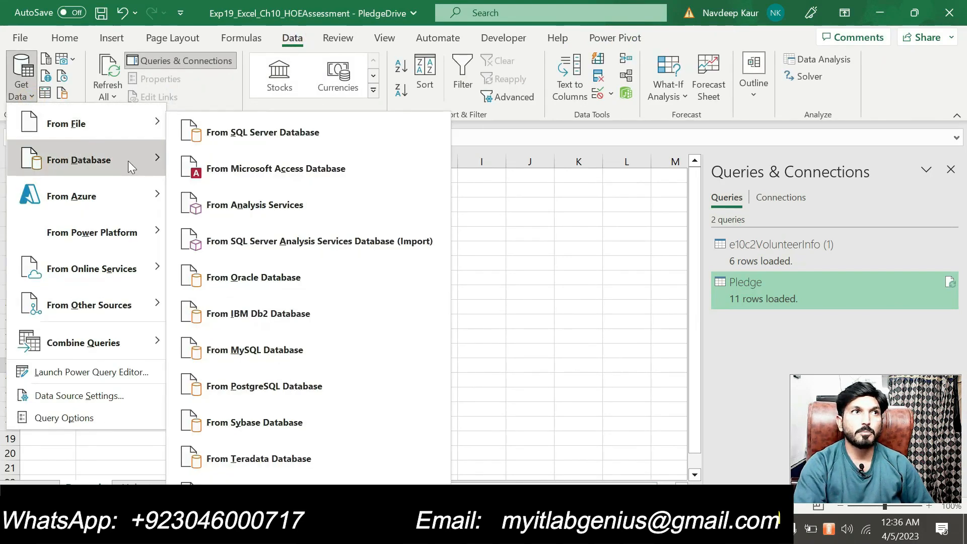
{"action": "left_click", "coordinate": [360, 167]}
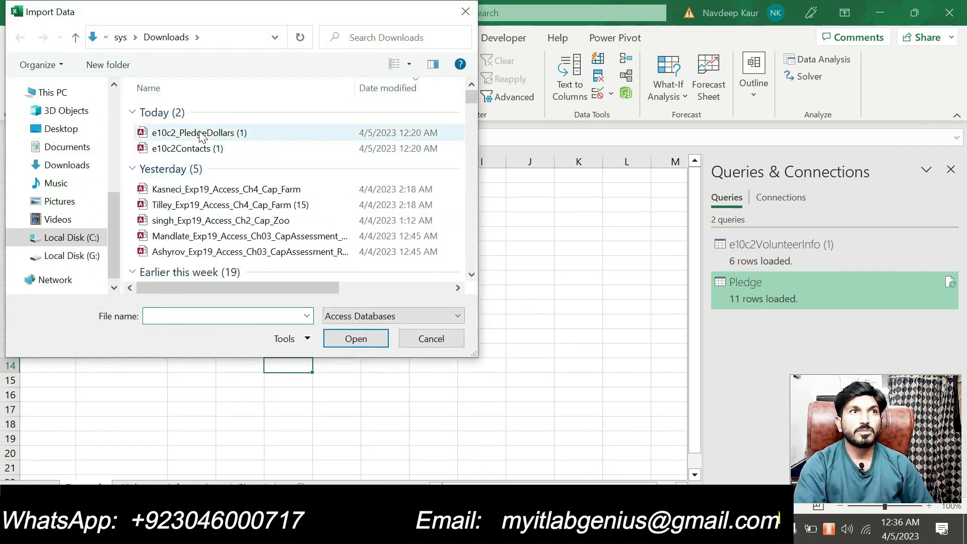
{"action": "left_click", "coordinate": [201, 134]}
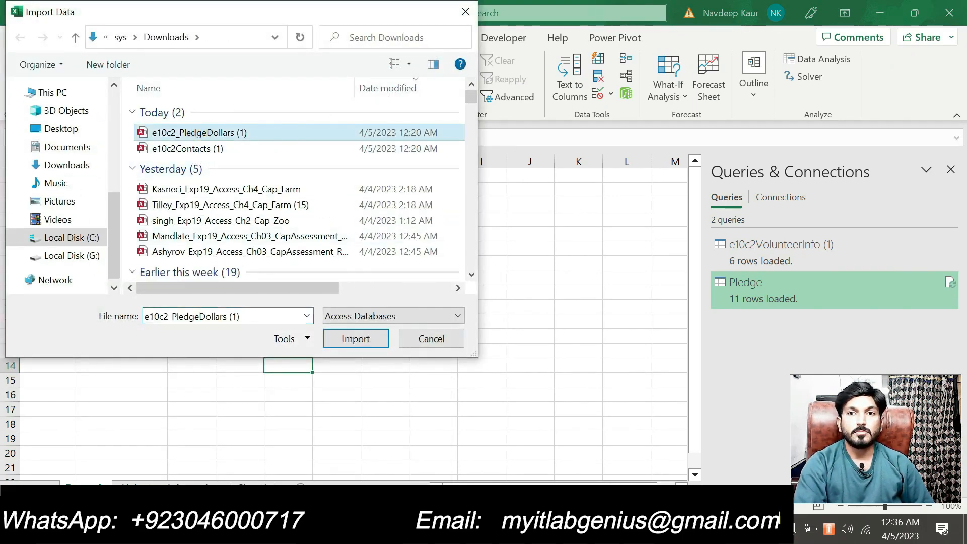
{"action": "key", "text": "alt+Tab"}
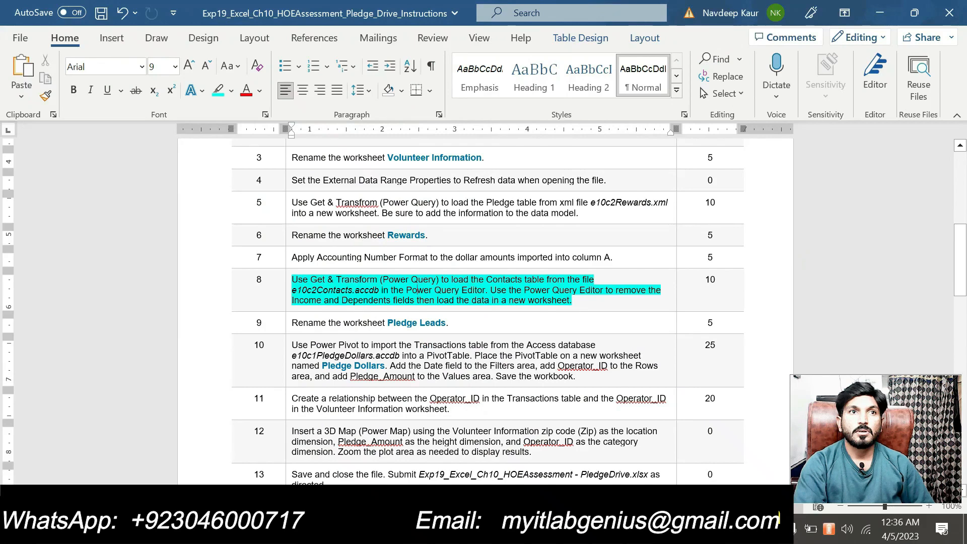
{"action": "key", "text": "alt+Tab"}
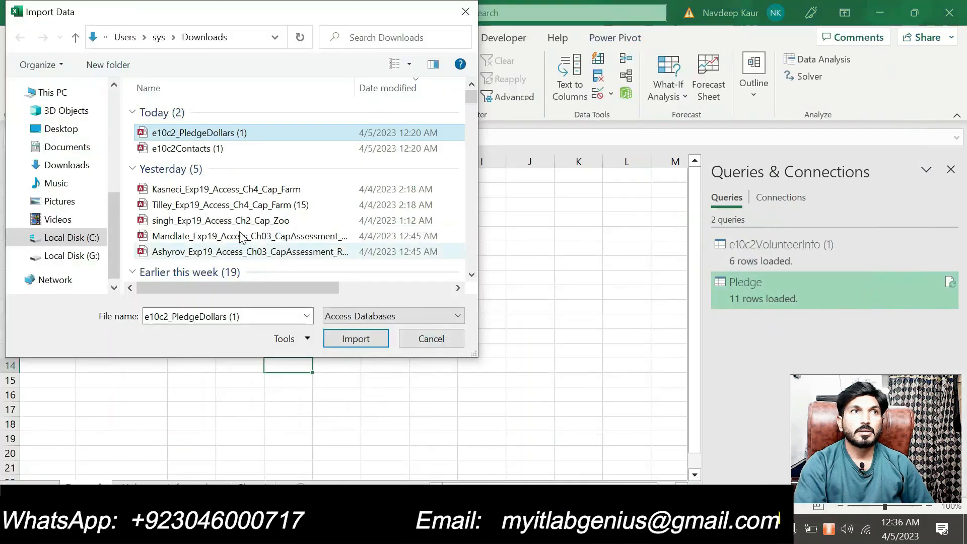
{"action": "left_click", "coordinate": [221, 150]}
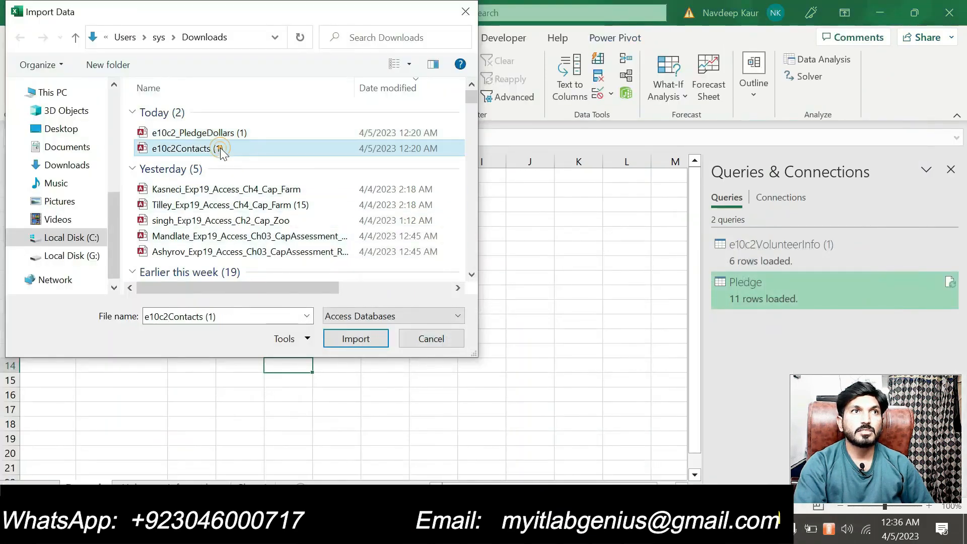
{"action": "left_click", "coordinate": [365, 341]}
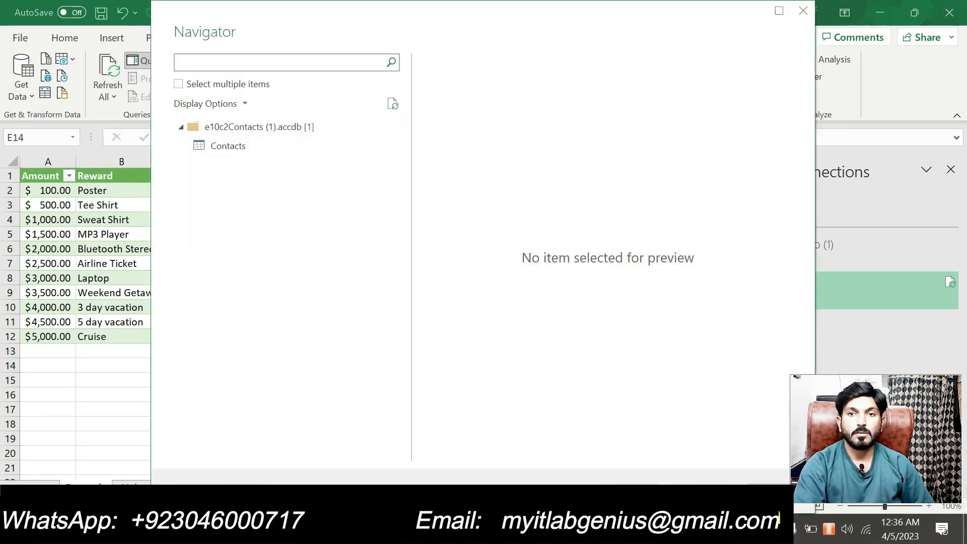
Preview the Contacts table in the Navigator and open it in the Power Query Editor.
{"action": "key", "text": "alt+Tab"}
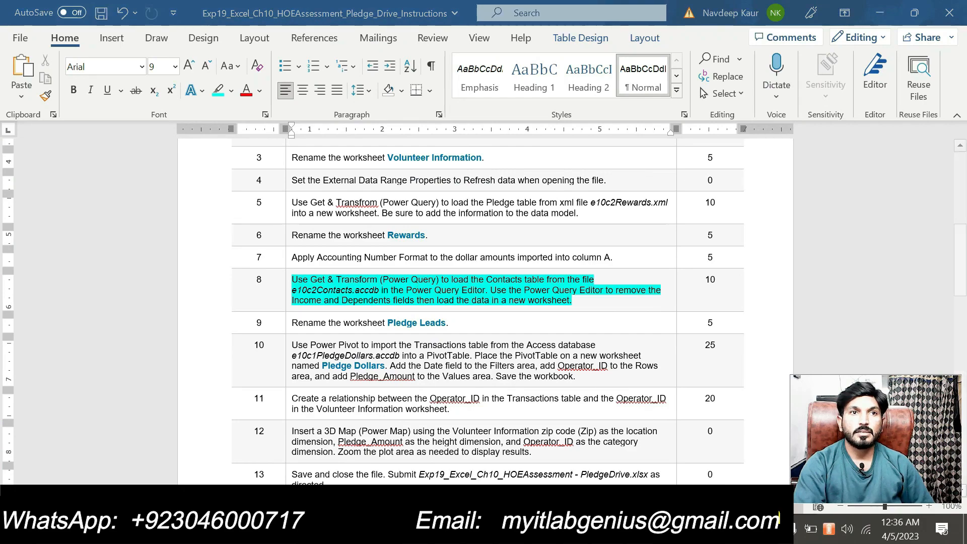
{"action": "key", "text": "alt+Tab"}
{"action": "left_click", "coordinate": [253, 147]}
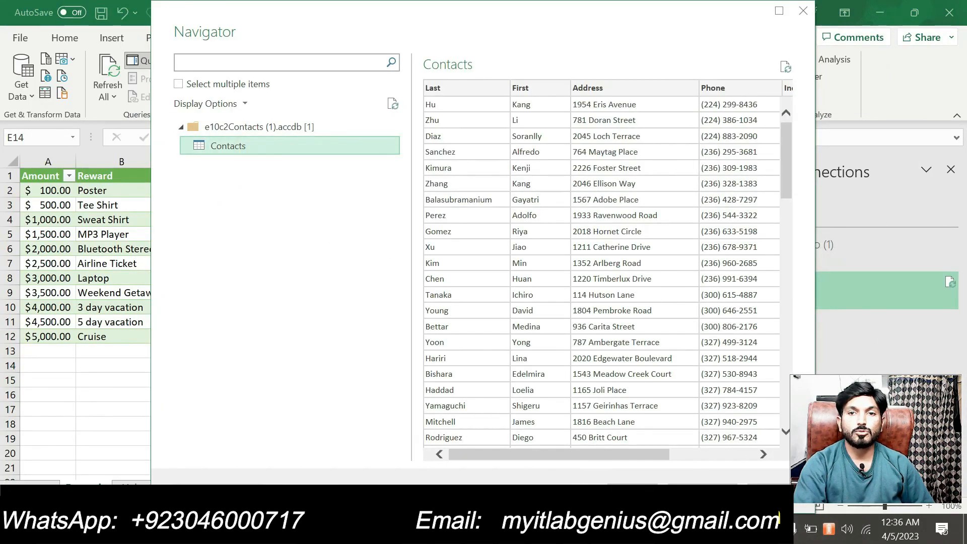
{"action": "key", "text": "alt+Tab"}
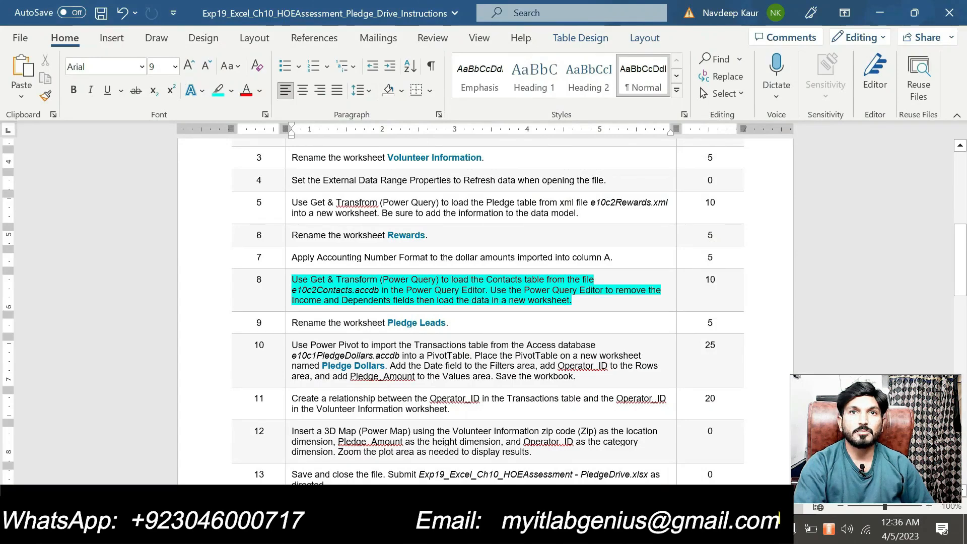
{"action": "left_click_drag", "start_coordinate": [486, 280], "coordinate": [546, 280]}
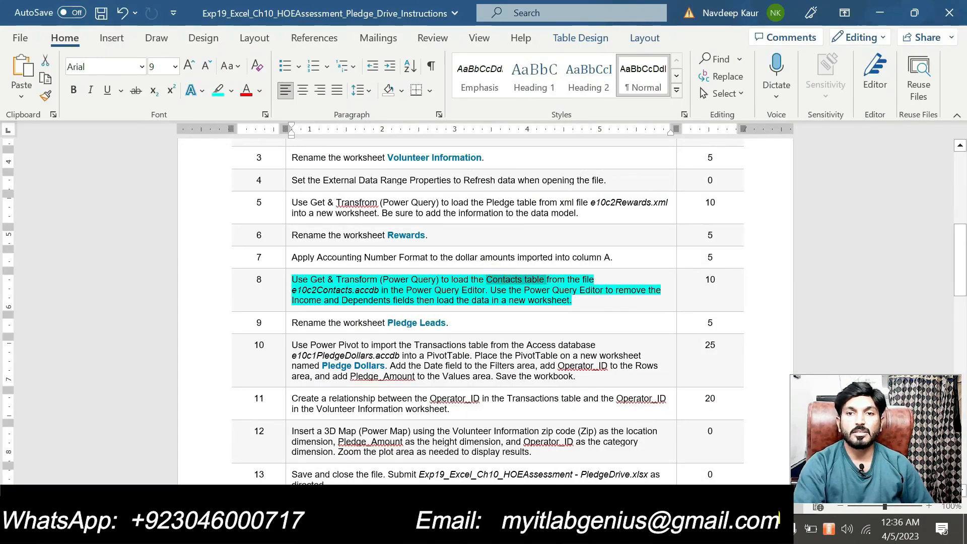
{"action": "key", "text": "alt+Tab"}
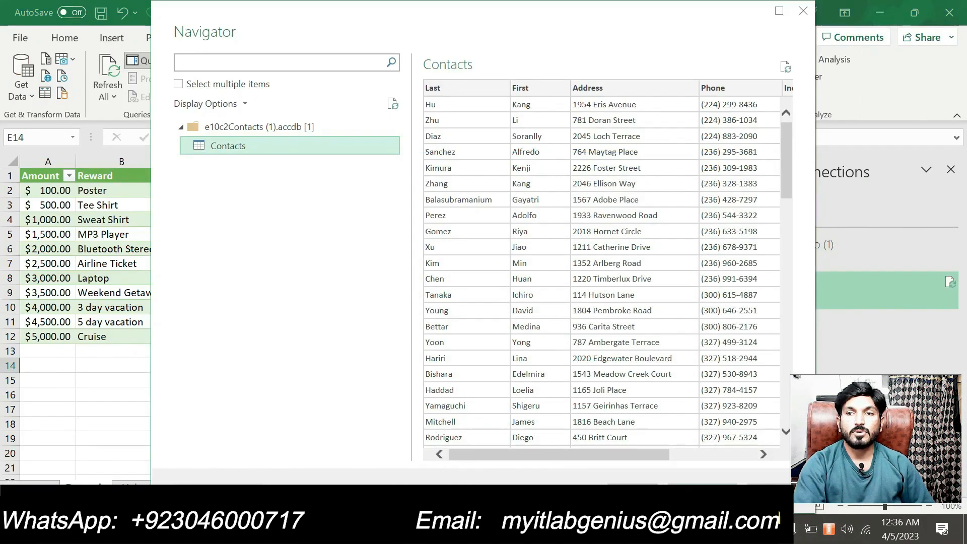
{"action": "left_click", "coordinate": [632, 491]}
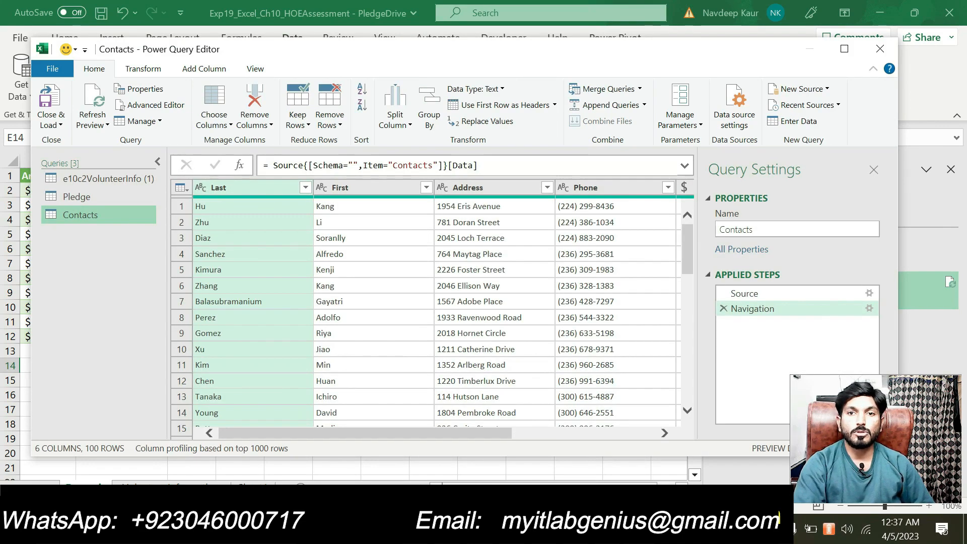
Remove the Income and Dependents columns from the Contacts query.
{"action": "key", "text": "alt+Tab"}
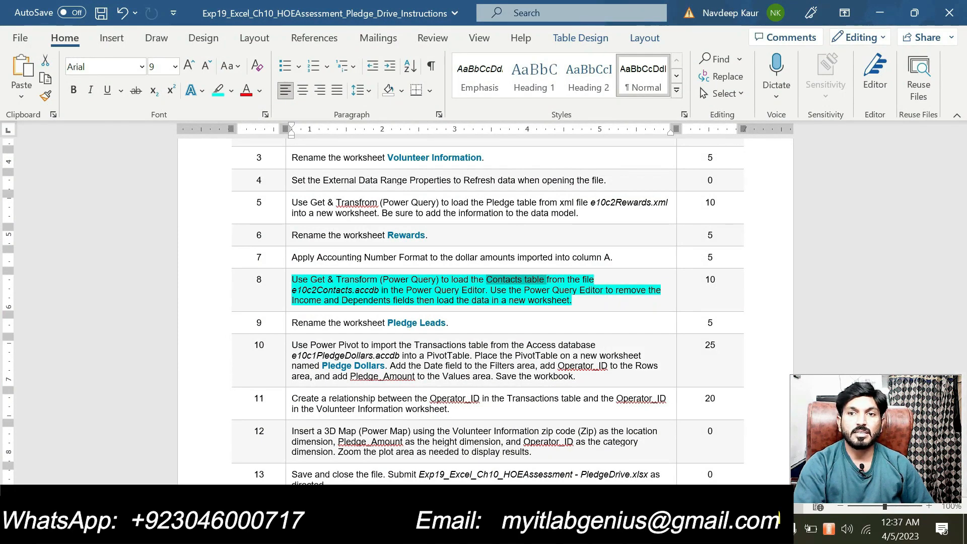
{"action": "key", "text": "alt+Tab"}
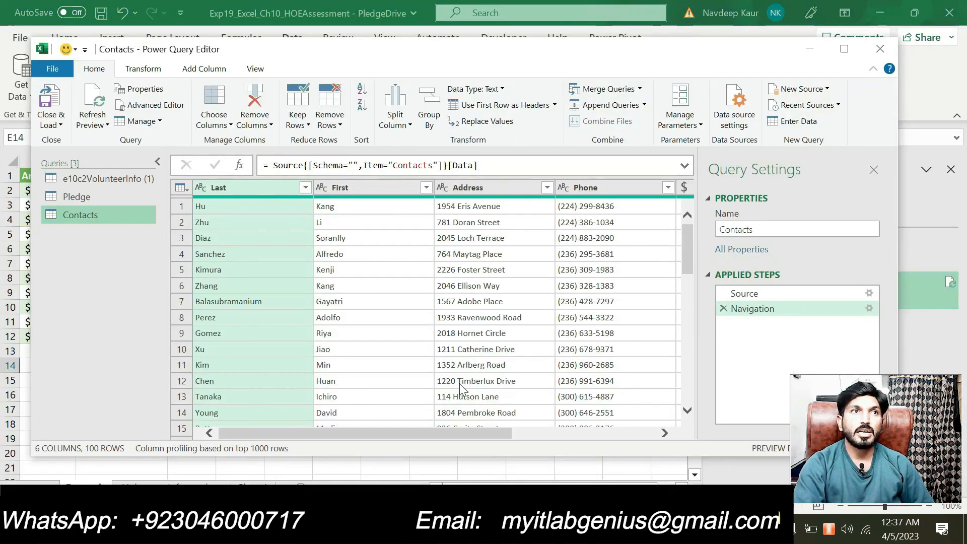
{"action": "left_click_drag", "start_coordinate": [442, 436], "coordinate": [585, 435]}
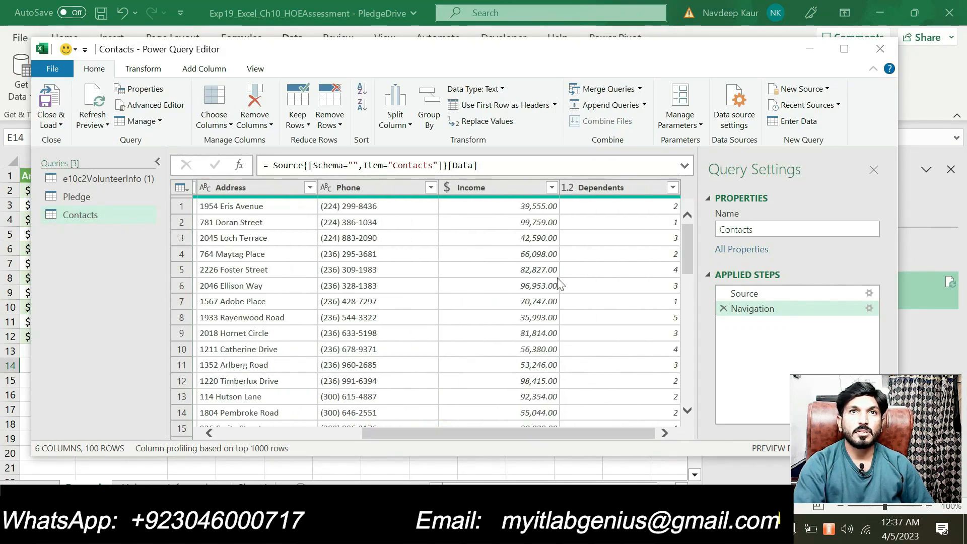
{"action": "left_click", "coordinate": [499, 189]}
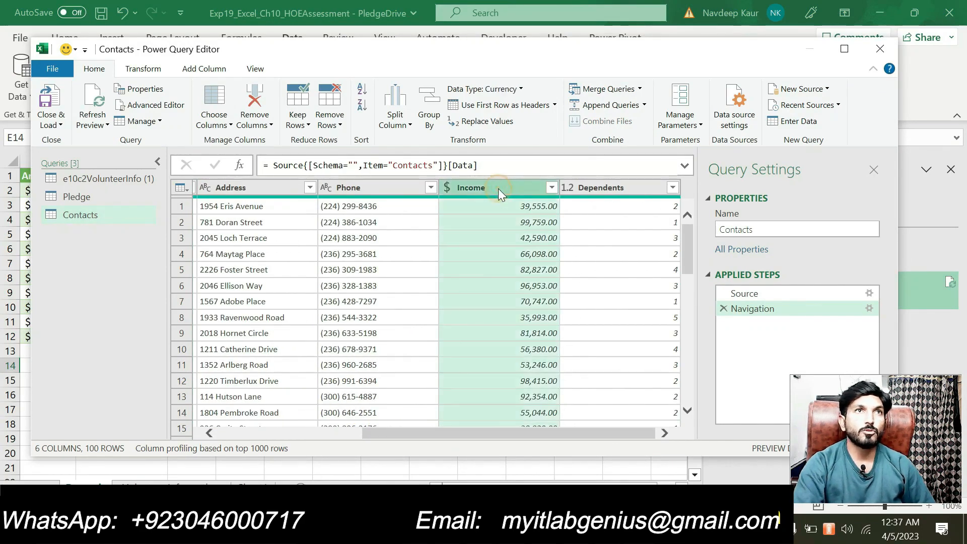
{"action": "left_click", "coordinate": [272, 125]}
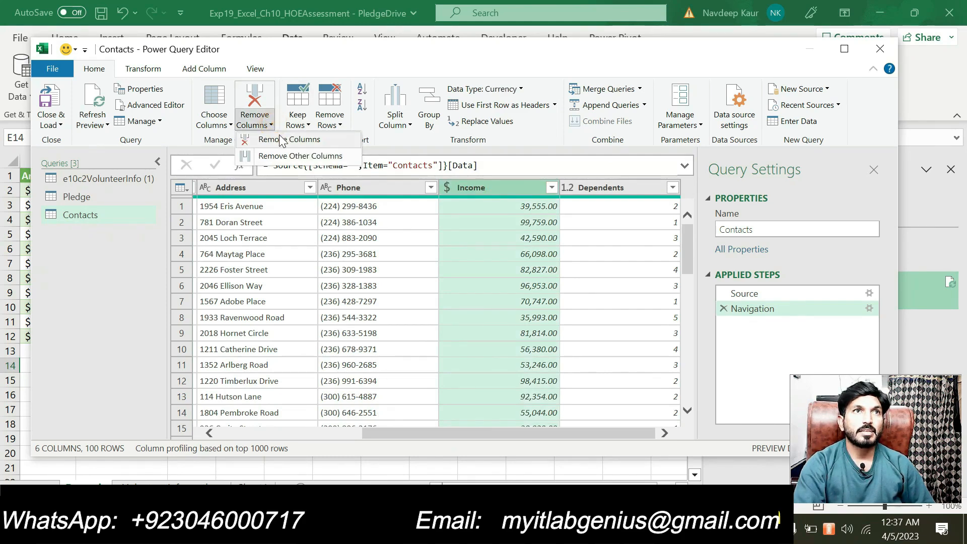
{"action": "left_click", "coordinate": [282, 139]}
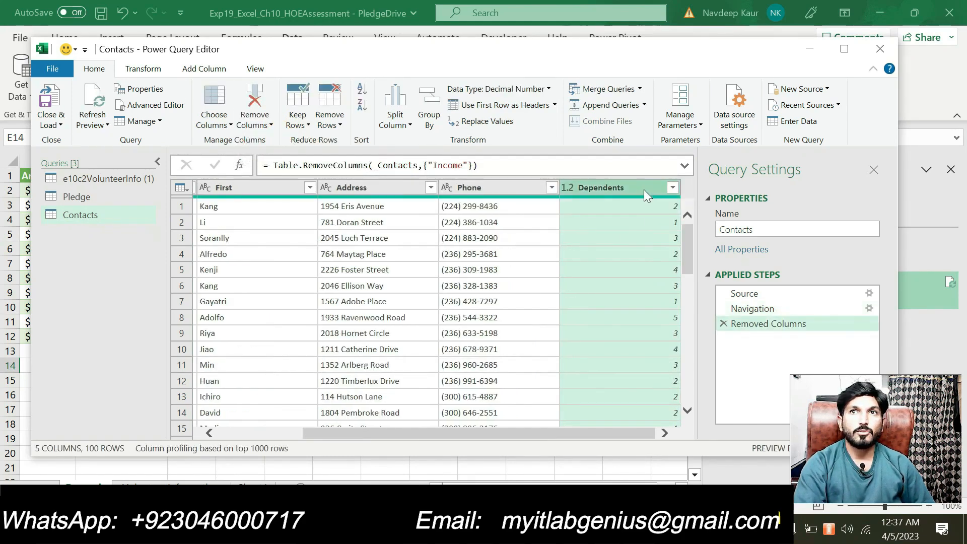
{"action": "left_click", "coordinate": [271, 125]}
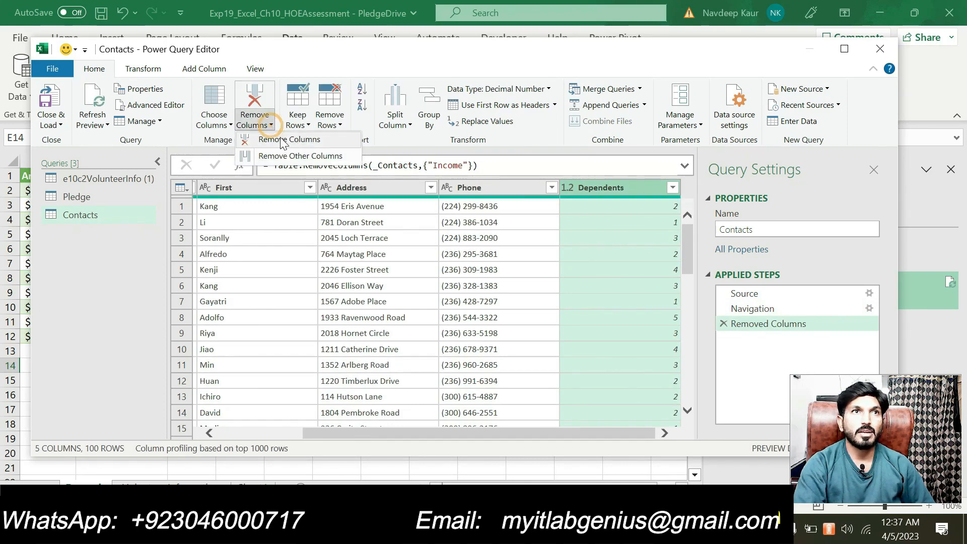
{"action": "left_click", "coordinate": [282, 141]}
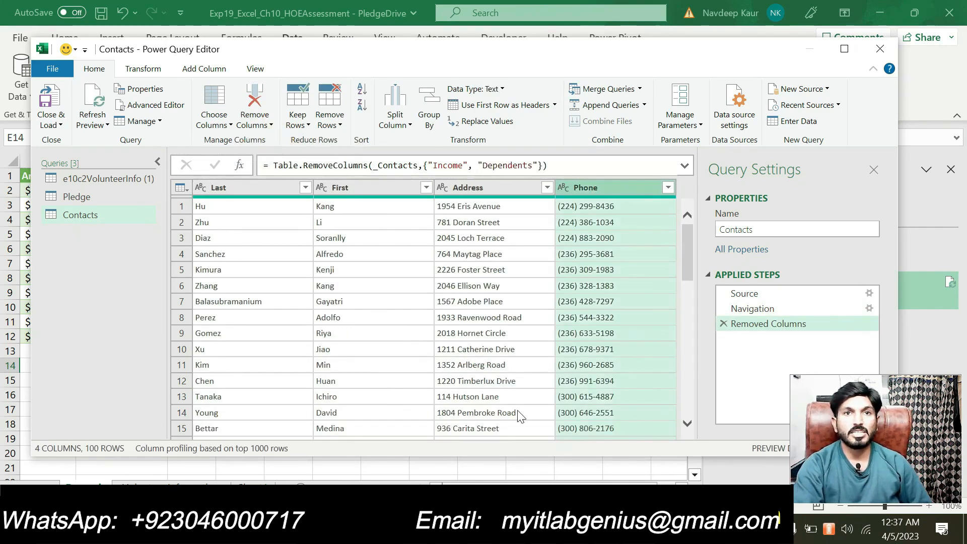
Close & Load the trimmed Contacts data into a new worksheet.
{"action": "key", "text": "alt+Tab"}
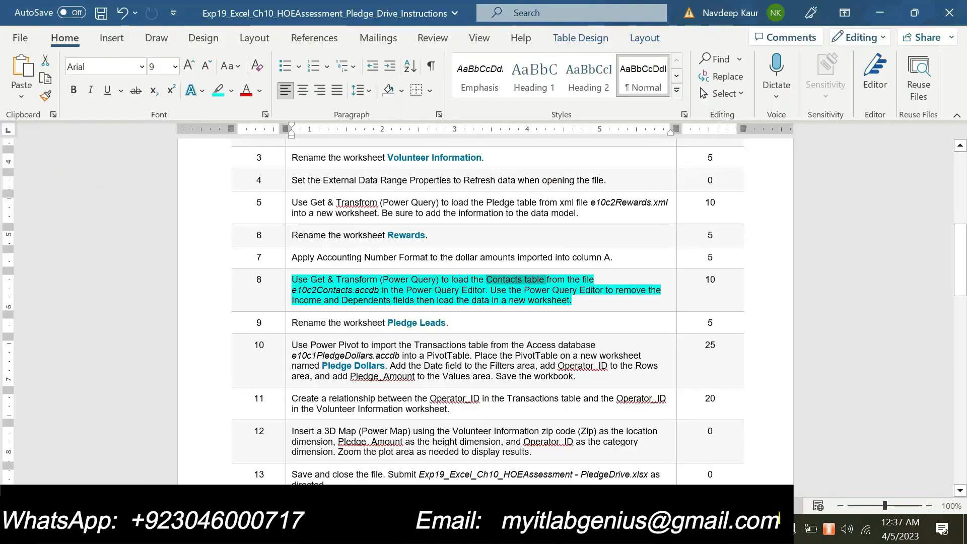
{"action": "key", "text": "alt+Tab"}
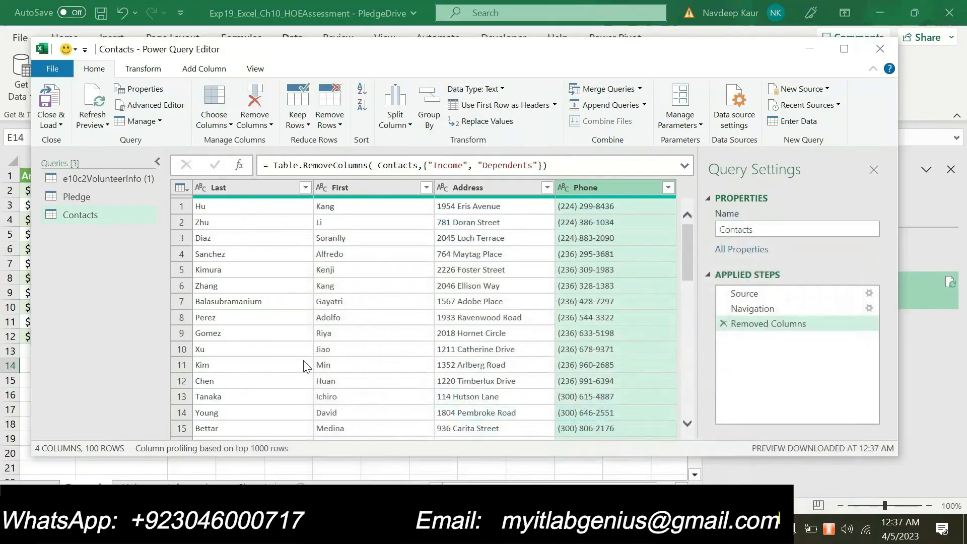
{"action": "left_click", "coordinate": [58, 125]}
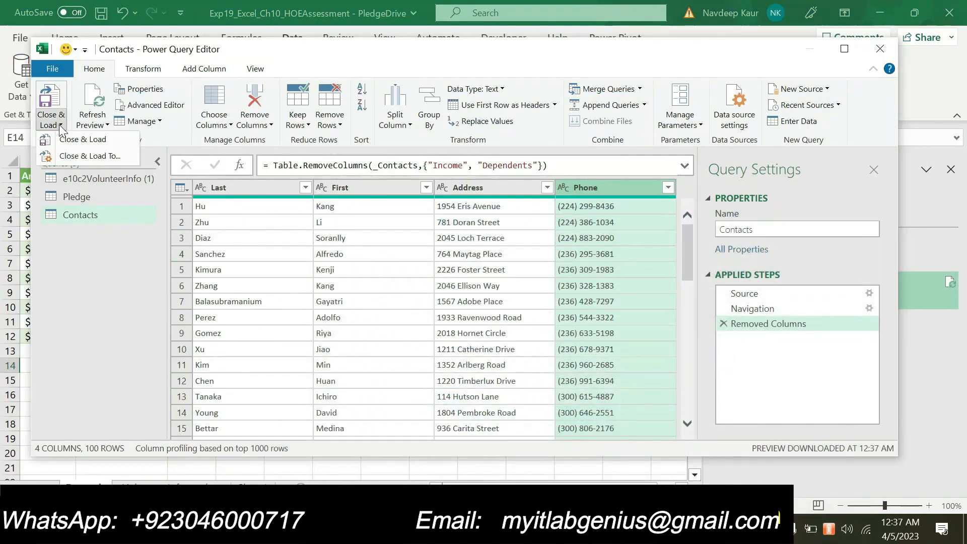
{"action": "left_click", "coordinate": [76, 155]}
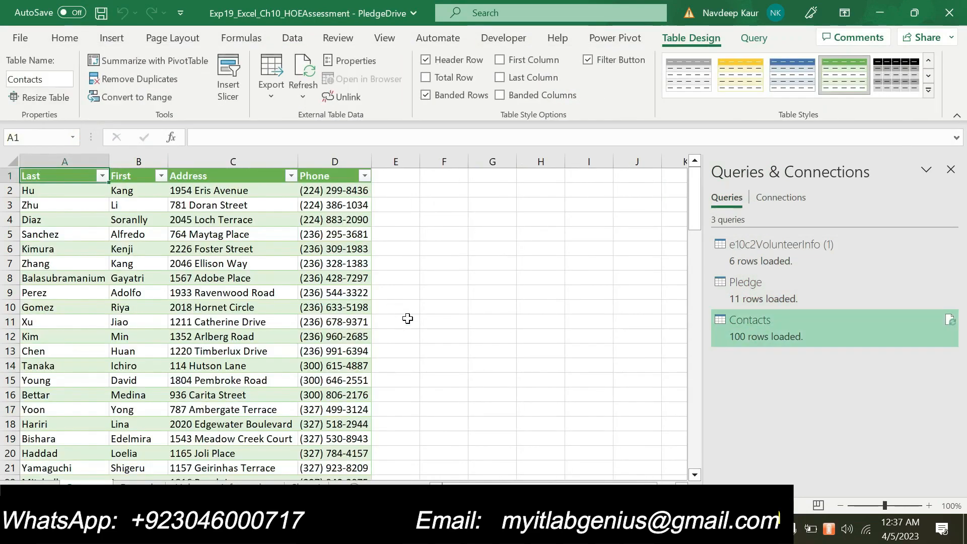
{"action": "left_click", "coordinate": [546, 529]}
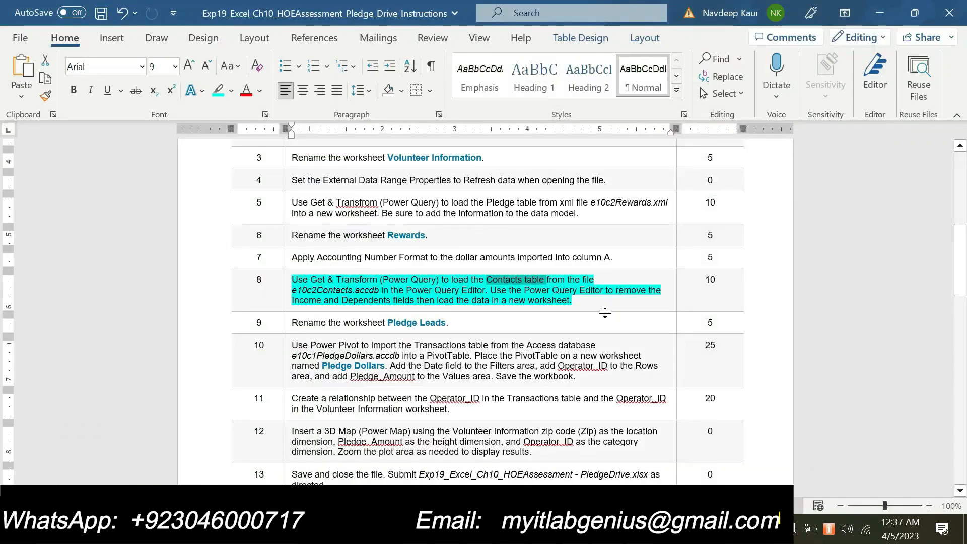
{"action": "left_click", "coordinate": [599, 302]}
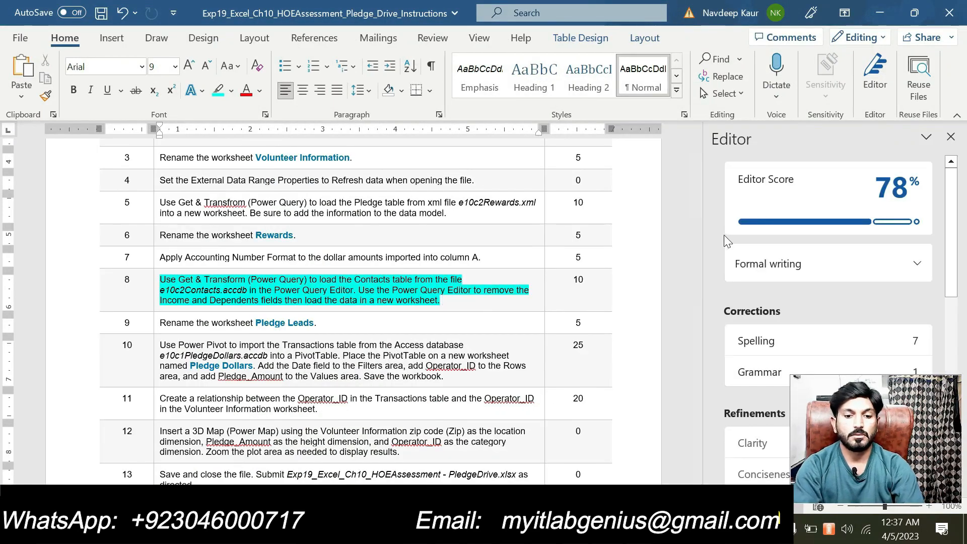
{"action": "left_click", "coordinate": [950, 137]}
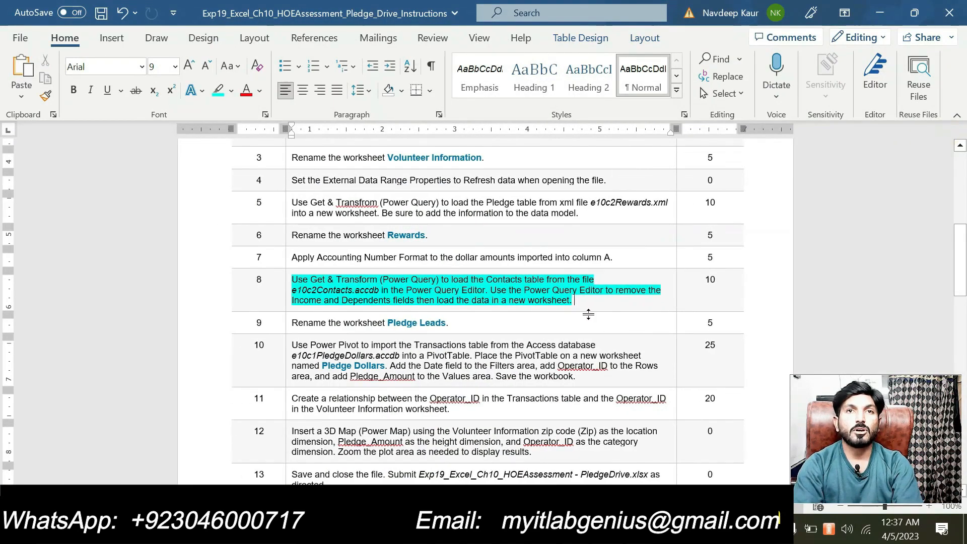
{"action": "left_click_drag", "start_coordinate": [584, 307], "coordinate": [293, 282]}
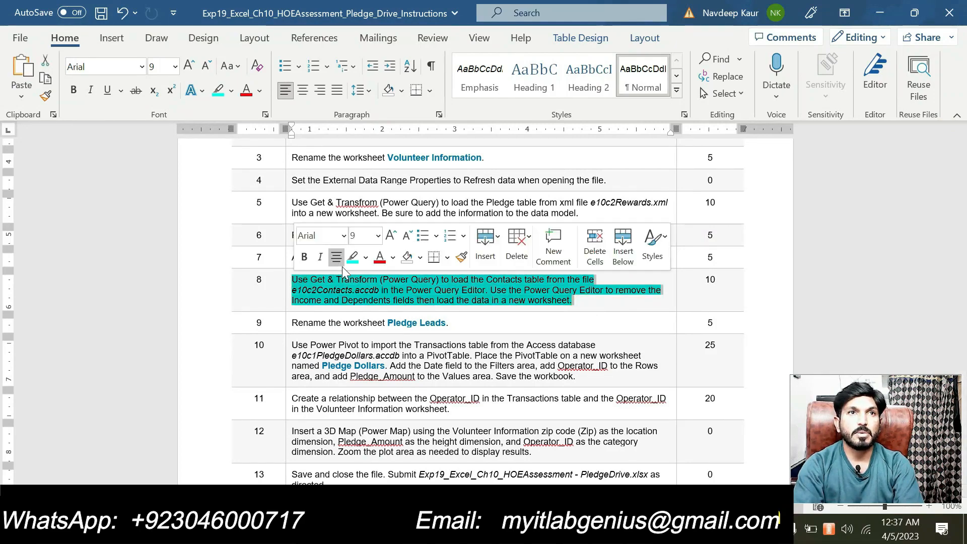
{"action": "left_click", "coordinate": [351, 257]}
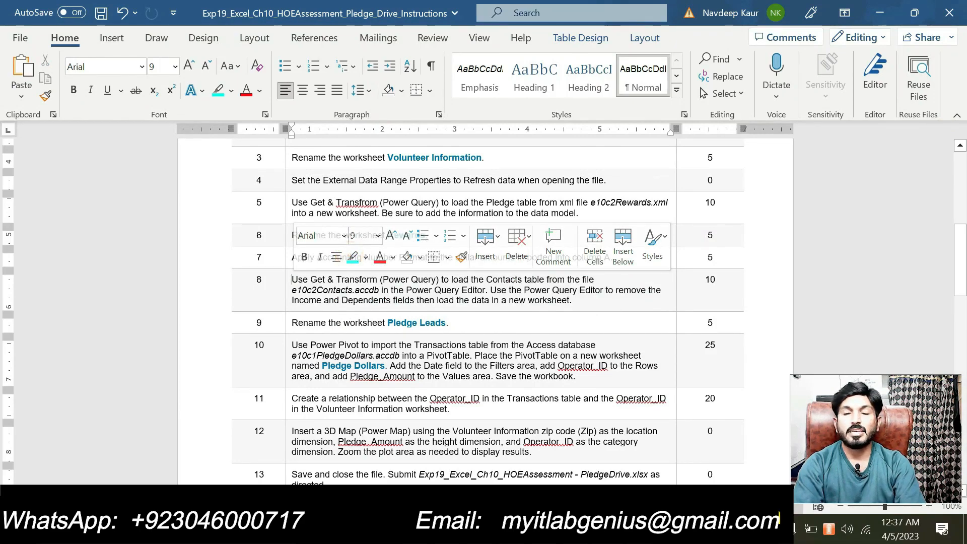
{"action": "left_click", "coordinate": [349, 323]}
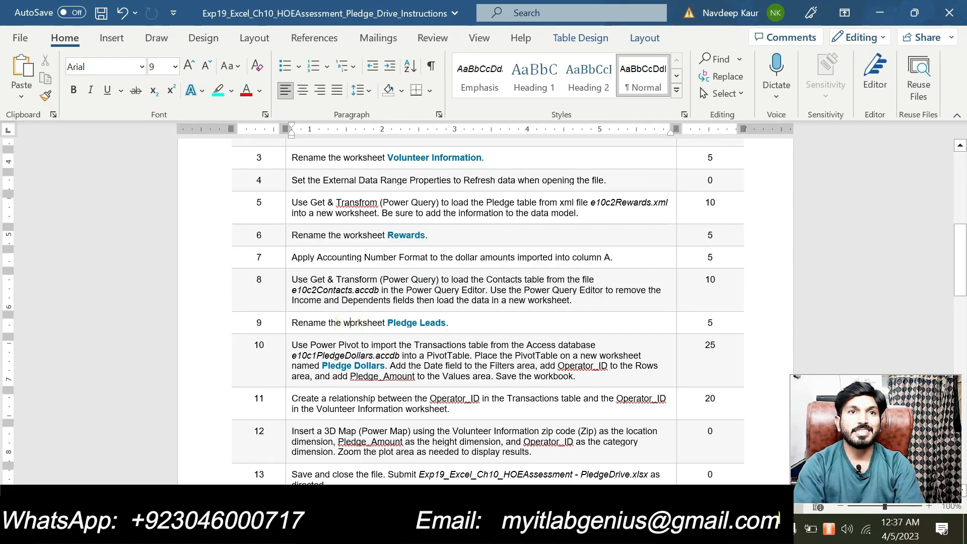
{"action": "key", "text": "alt+Tab"}
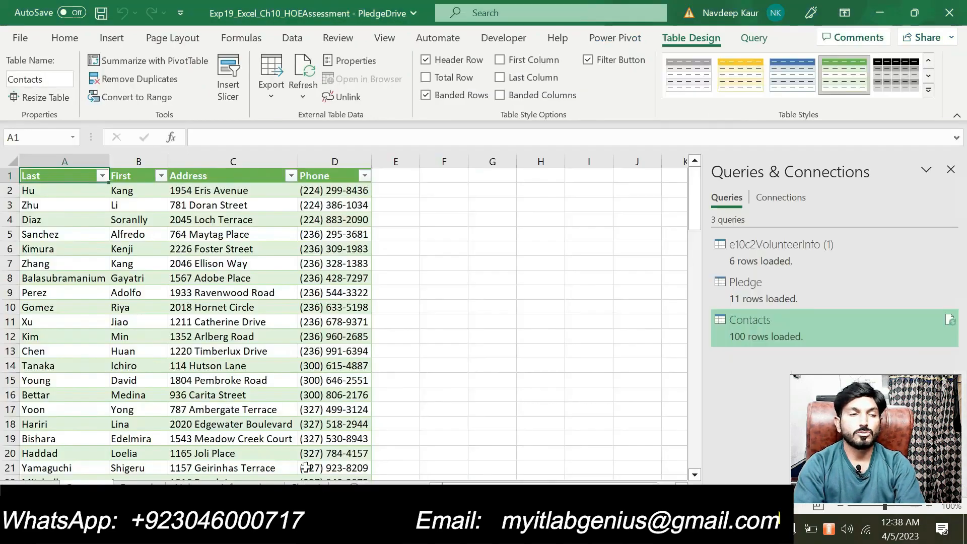
{"action": "left_click", "coordinate": [92, 481]}
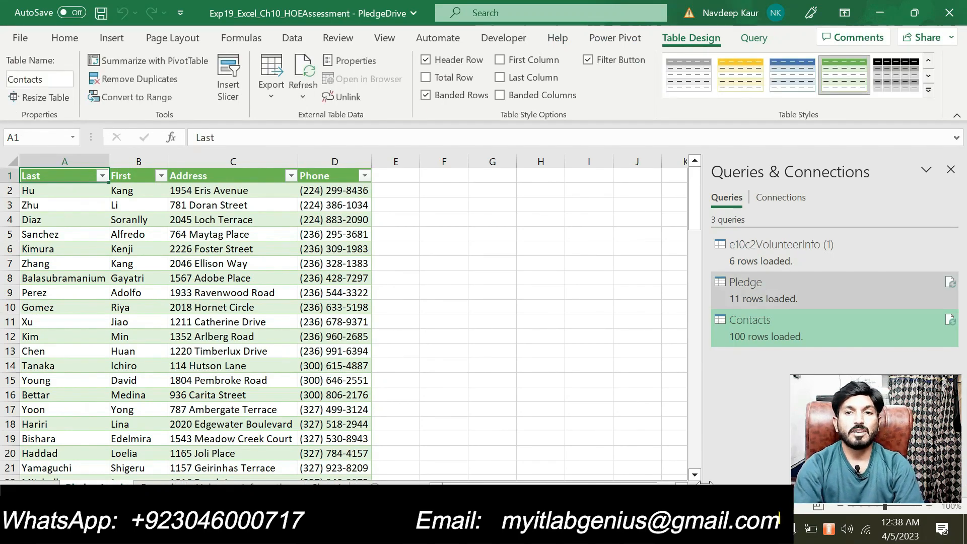
{"action": "left_click", "coordinate": [607, 529]}
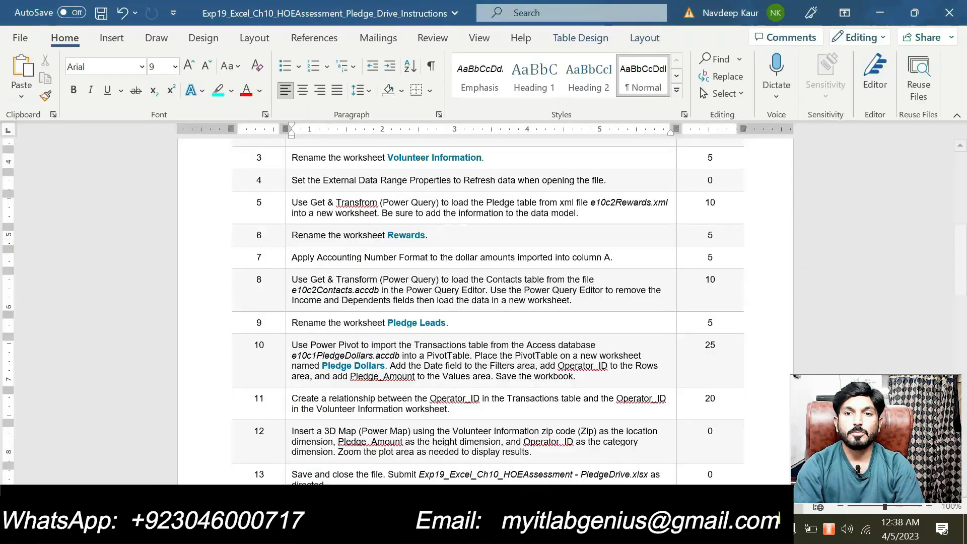
{"action": "scroll", "coordinate": [721, 201], "scroll_direction": "up", "scroll_amount": 1}
{"action": "scroll", "coordinate": [720, 201], "scroll_direction": "up", "scroll_amount": 2}
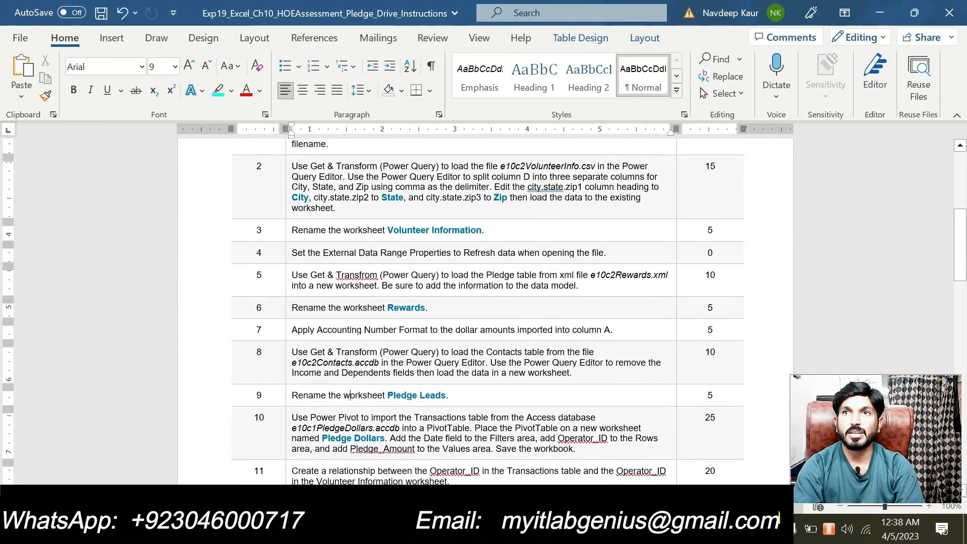
Check the points values for steps 5 through 9 in the instructions table.
{"action": "left_click", "coordinate": [716, 275]}
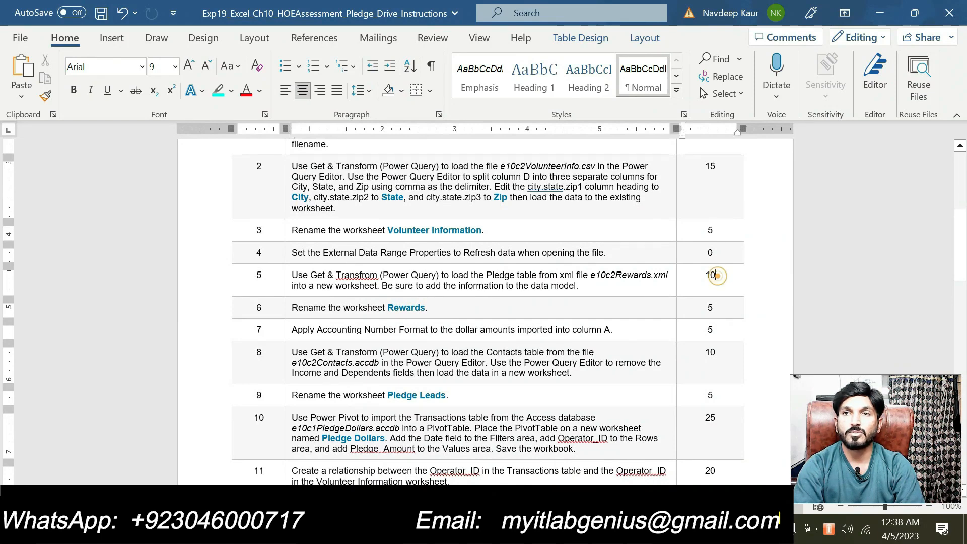
{"action": "left_click", "coordinate": [717, 311]}
{"action": "left_click", "coordinate": [718, 326]}
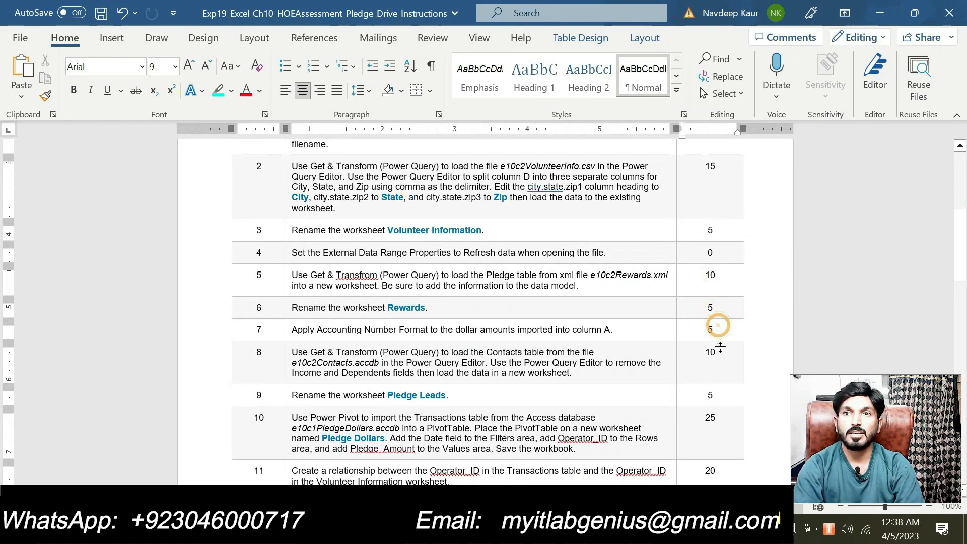
{"action": "left_click", "coordinate": [720, 351]}
{"action": "left_click", "coordinate": [716, 397]}
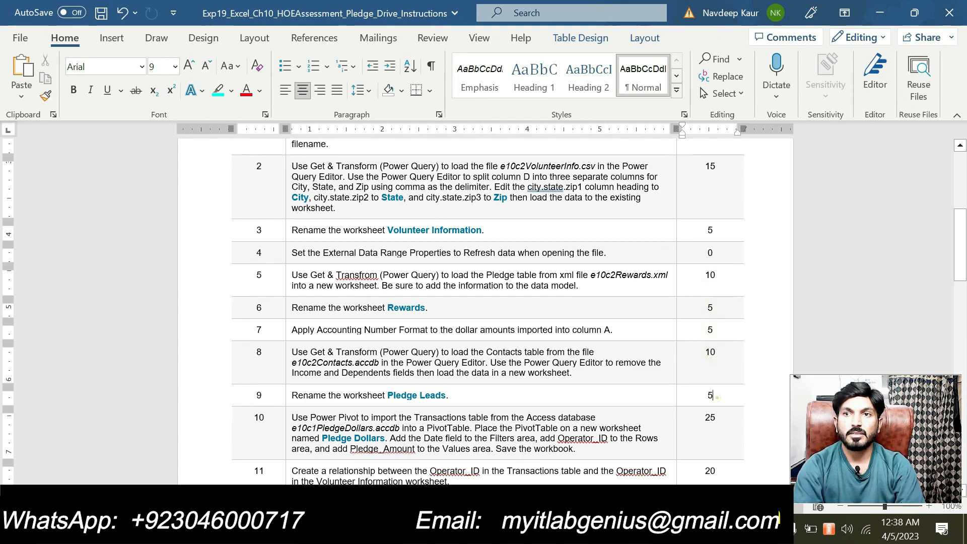
Append =55 to step 9's points so it reads 5=55, and highlight it cyan.
{"action": "left_click", "coordinate": [735, 398]}
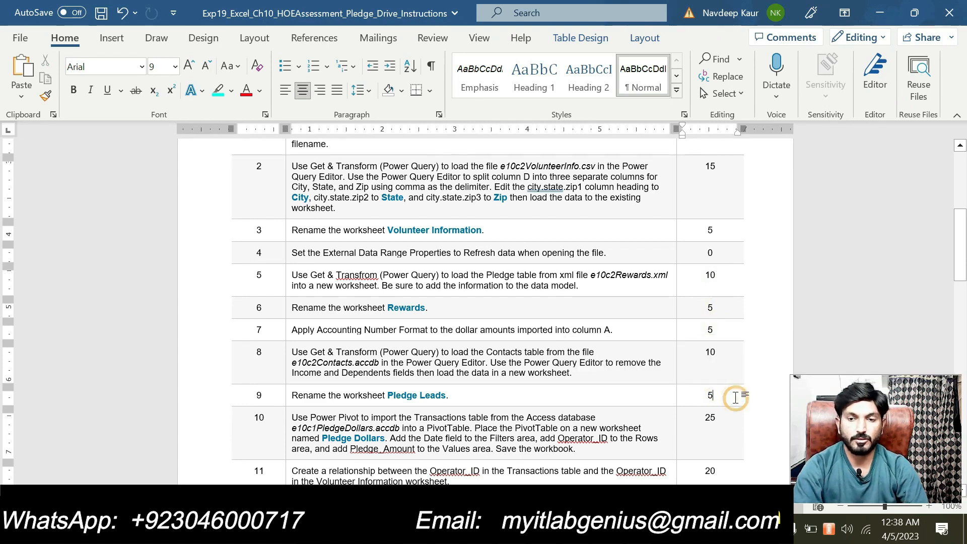
{"action": "type", "text": "=55"}
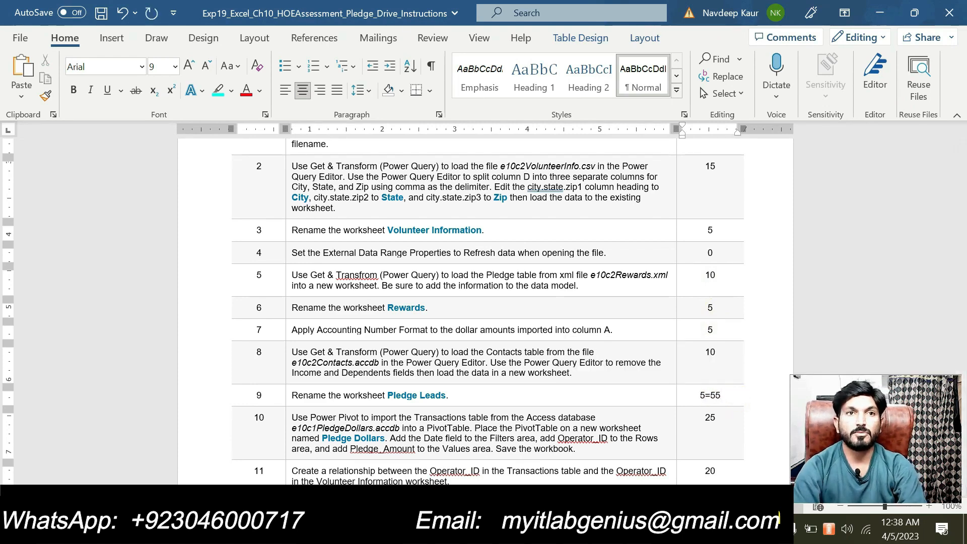
{"action": "left_click_drag", "start_coordinate": [721, 396], "coordinate": [699, 395]}
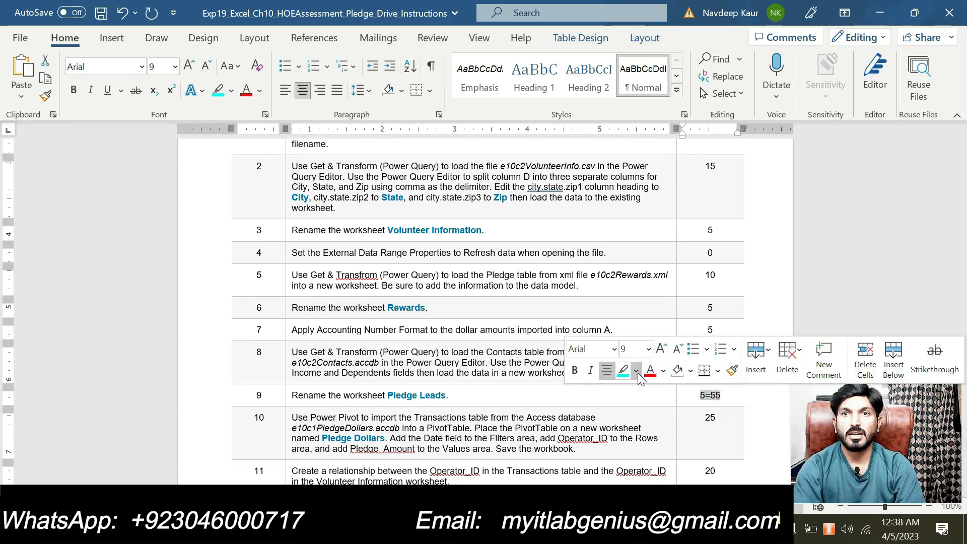
{"action": "left_click", "coordinate": [622, 370]}
{"action": "scroll", "coordinate": [525, 328], "scroll_direction": "down", "scroll_amount": 1}
{"action": "scroll", "coordinate": [525, 328], "scroll_direction": "down", "scroll_amount": 2}
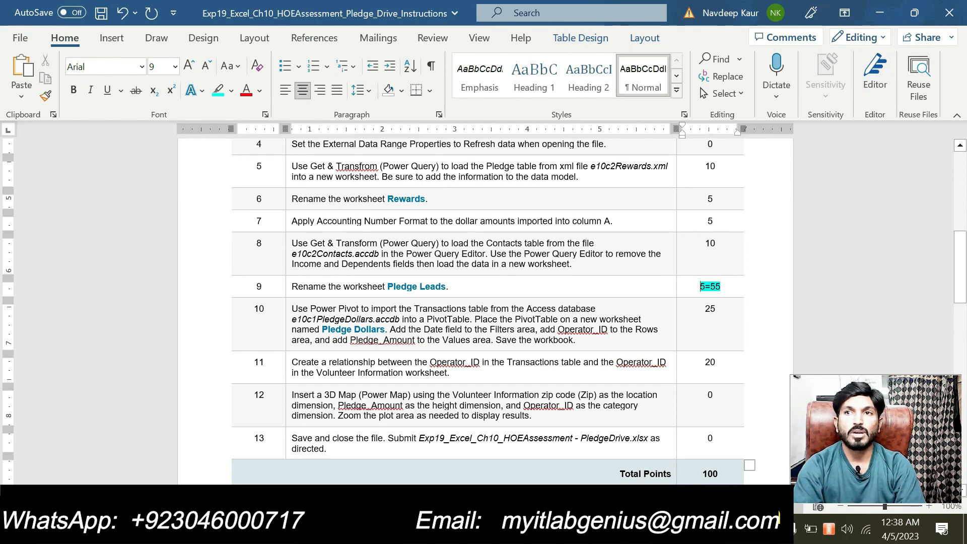
Review steps 10 and 11, close the Editor pane, and switch to the PledgeDrive workbook.
{"action": "left_click_drag", "start_coordinate": [709, 309], "coordinate": [710, 364]}
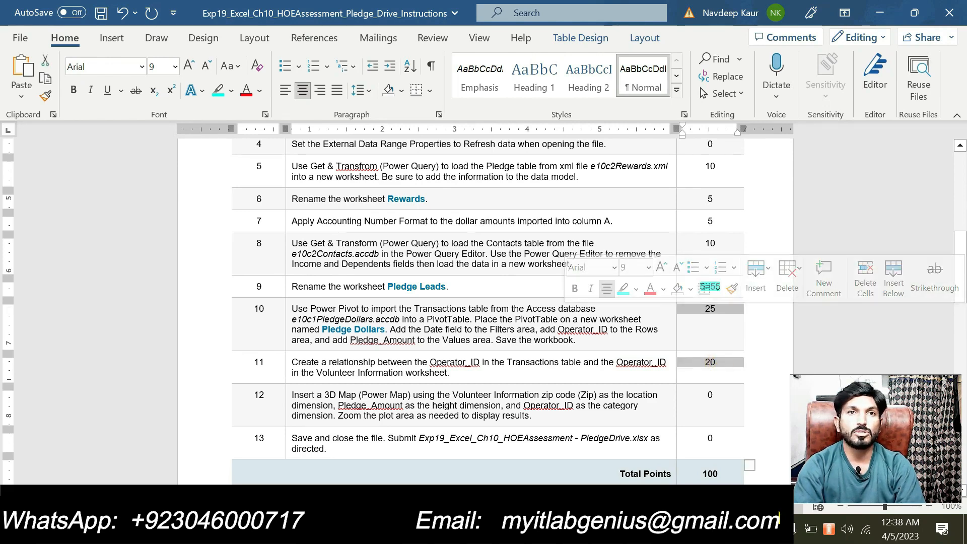
{"action": "left_click", "coordinate": [486, 318]}
{"action": "left_click", "coordinate": [490, 358]}
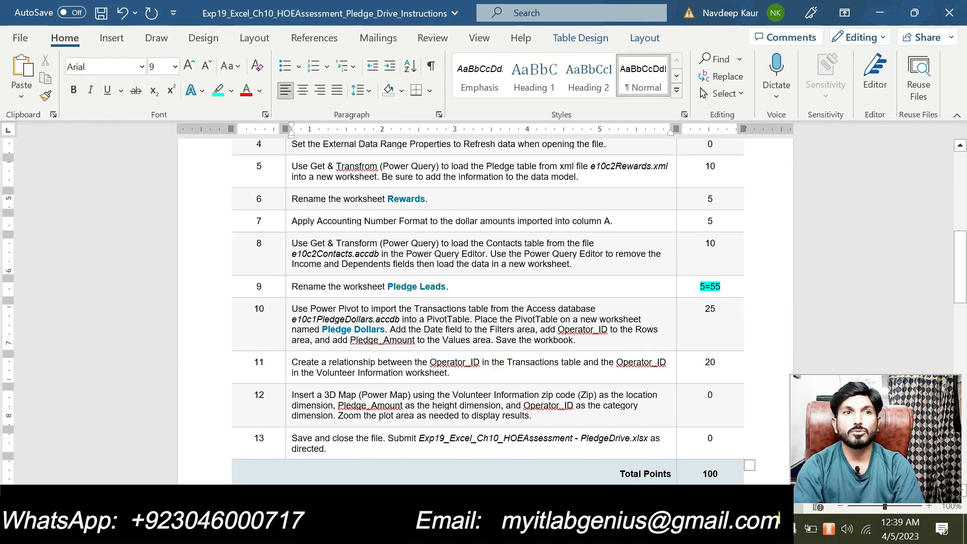
{"action": "left_click", "coordinate": [711, 312]}
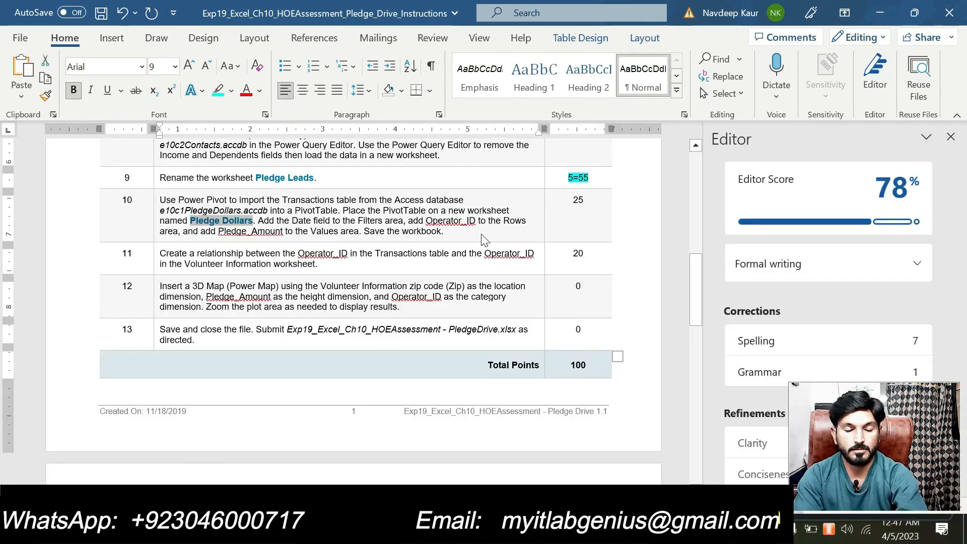
{"action": "left_click", "coordinate": [950, 137]}
{"action": "scroll", "coordinate": [486, 262], "scroll_direction": "up", "scroll_amount": 1}
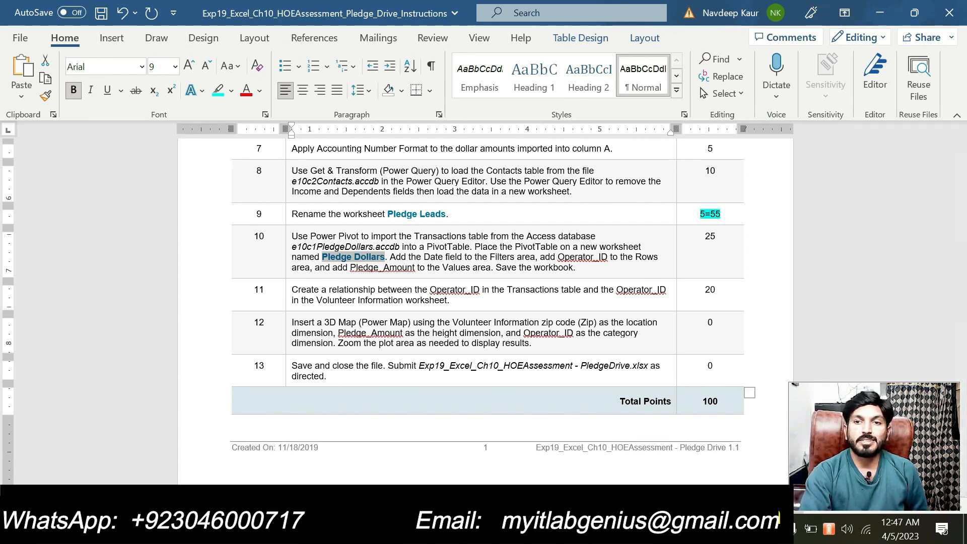
{"action": "left_click", "coordinate": [473, 529]}
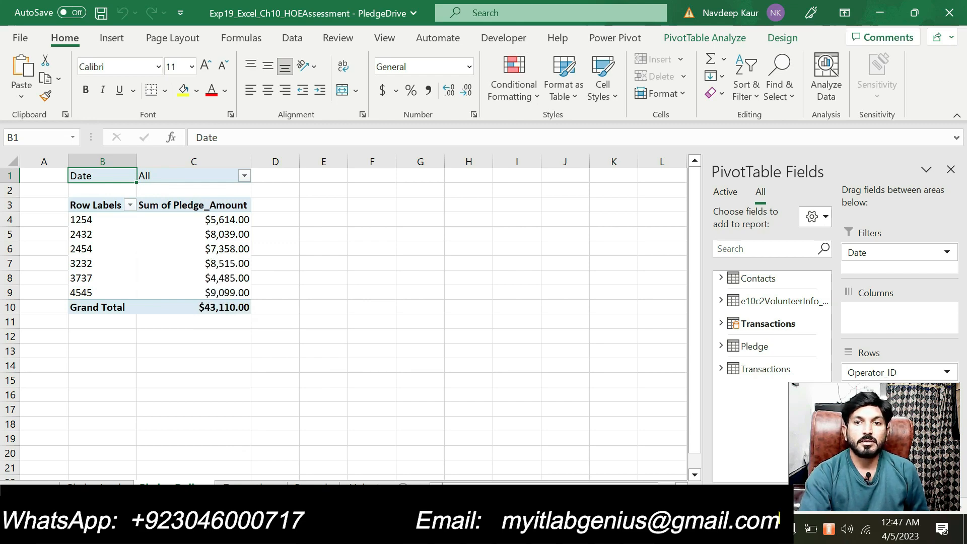
Check the Word instructions, then step through the Transactions, Rewards and Volunteer Information sheets to Contacts.
{"action": "key", "text": "alt+Tab"}
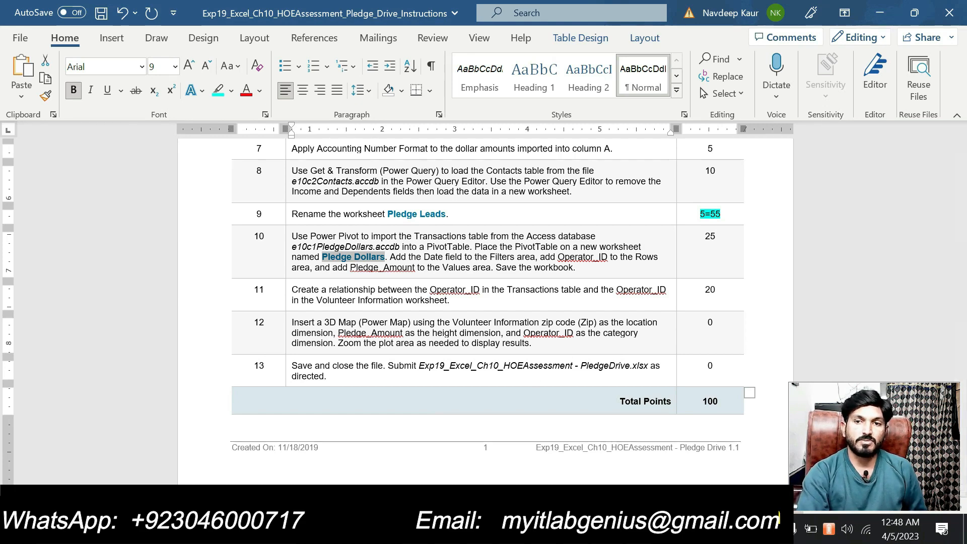
{"action": "key", "text": "alt+Tab"}
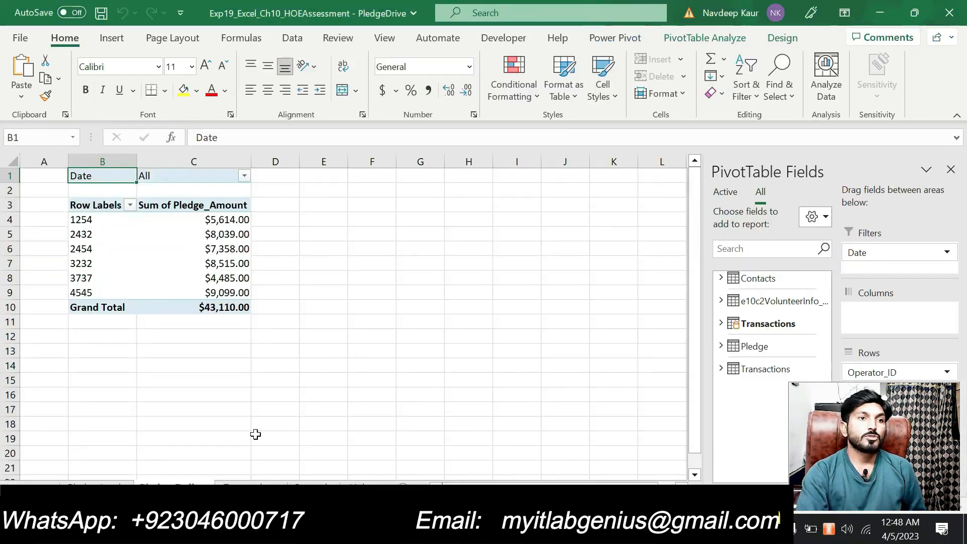
{"action": "left_click", "coordinate": [263, 478]}
{"action": "left_click", "coordinate": [297, 481]}
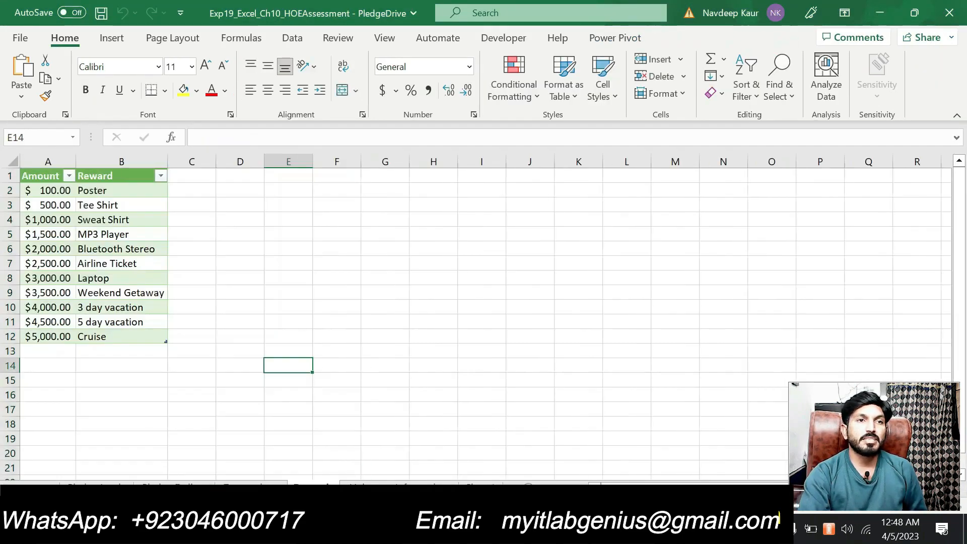
{"action": "left_click", "coordinate": [373, 482]}
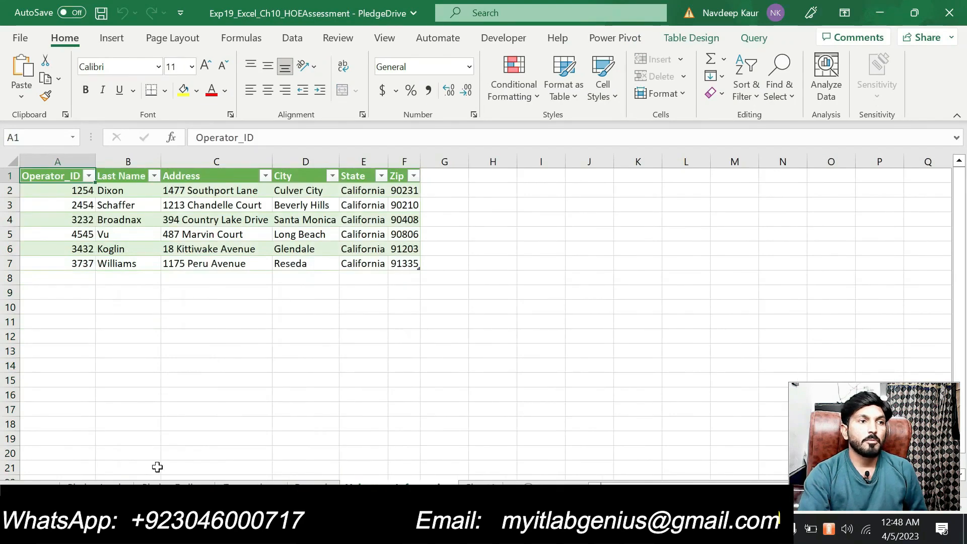
{"action": "left_click", "coordinate": [97, 485]}
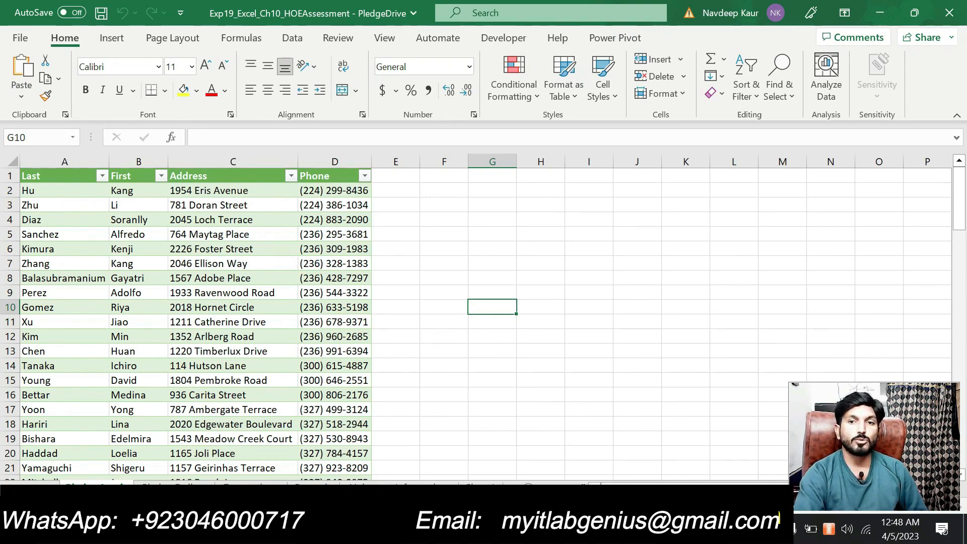
Bring the Pledge Drive instructions to the front, showing the project title and description.
{"action": "key", "text": "alt+Tab"}
{"action": "scroll", "coordinate": [485, 312], "scroll_direction": "up", "scroll_amount": 9}
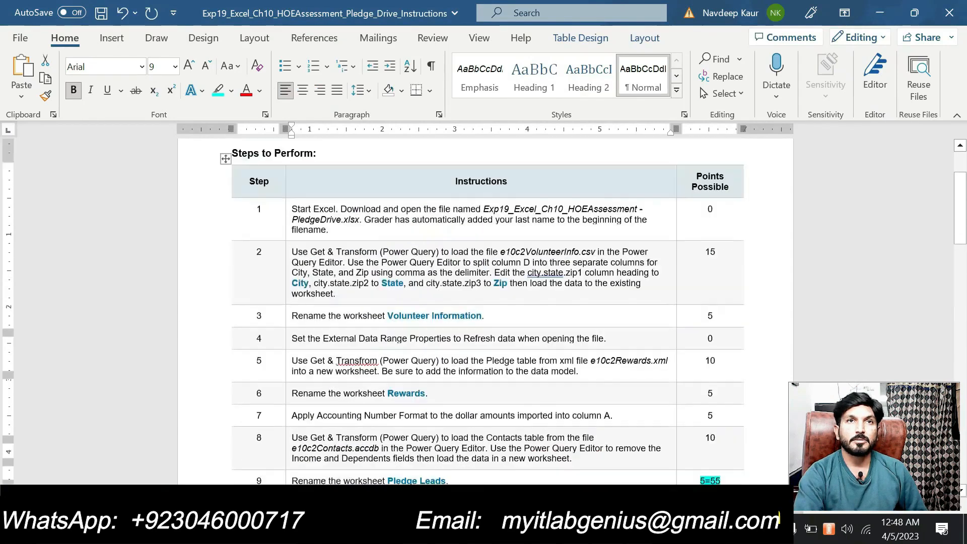
{"action": "scroll", "coordinate": [486, 312], "scroll_direction": "down", "scroll_amount": 1}
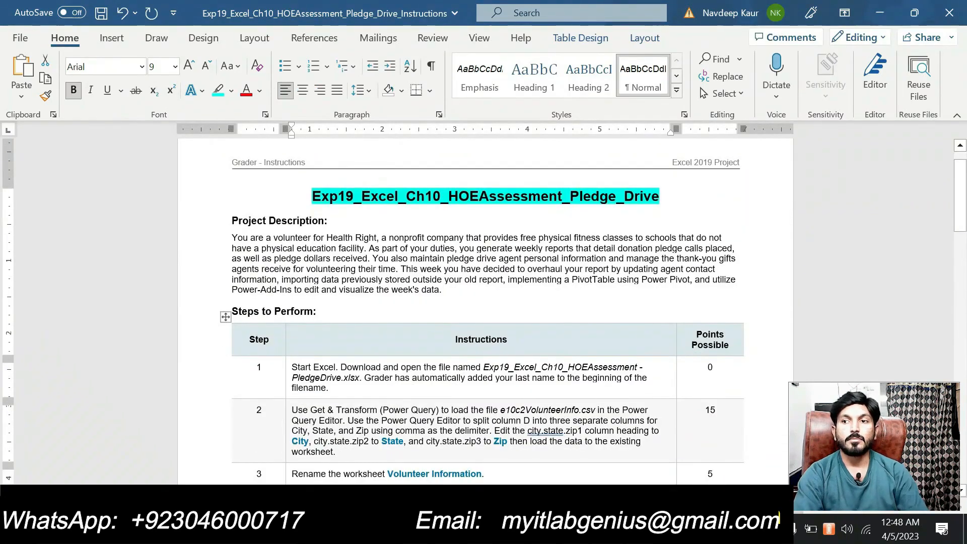